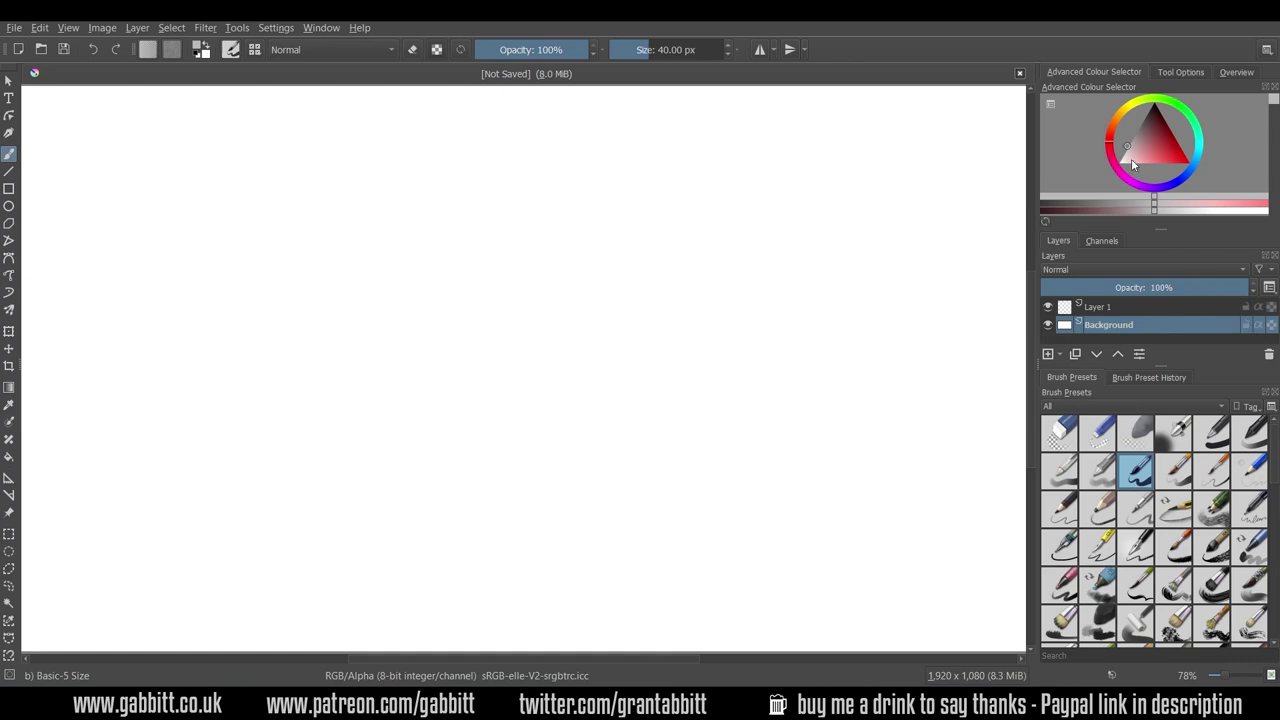
Fill the background layer with a light grey.
{"action": "left_click", "coordinate": [1126, 149]}
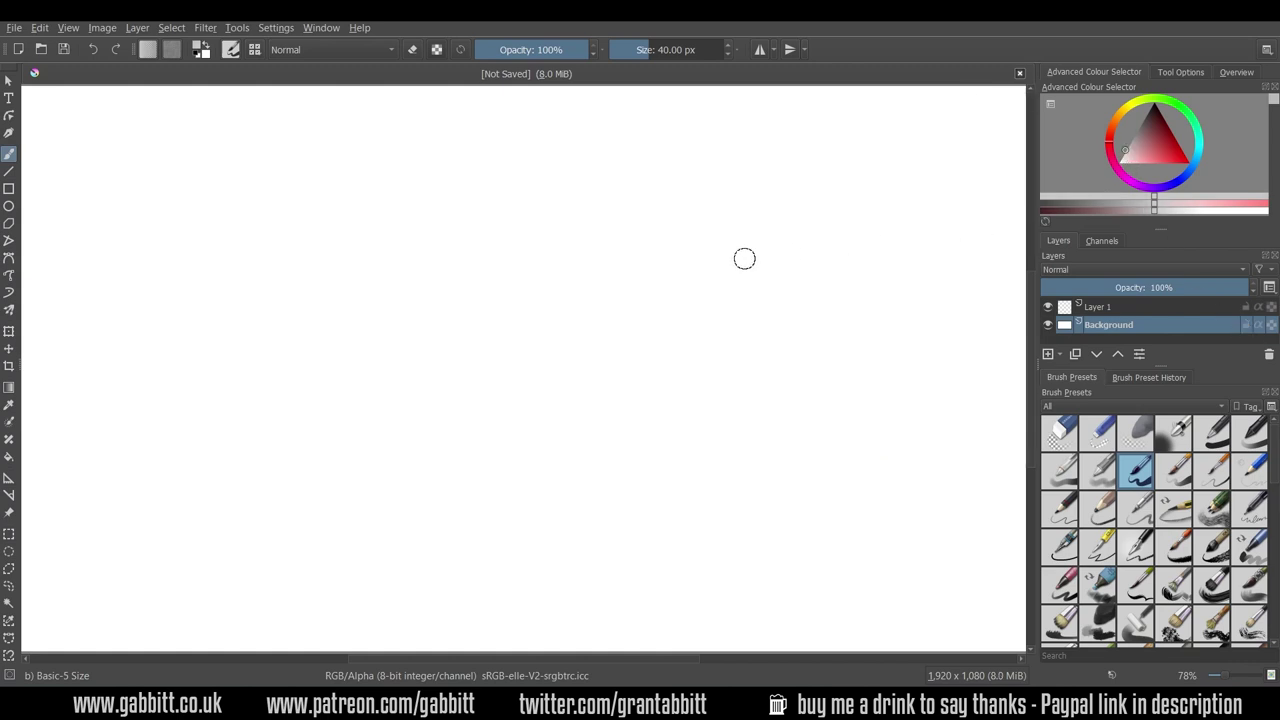
{"action": "key", "text": "f"}
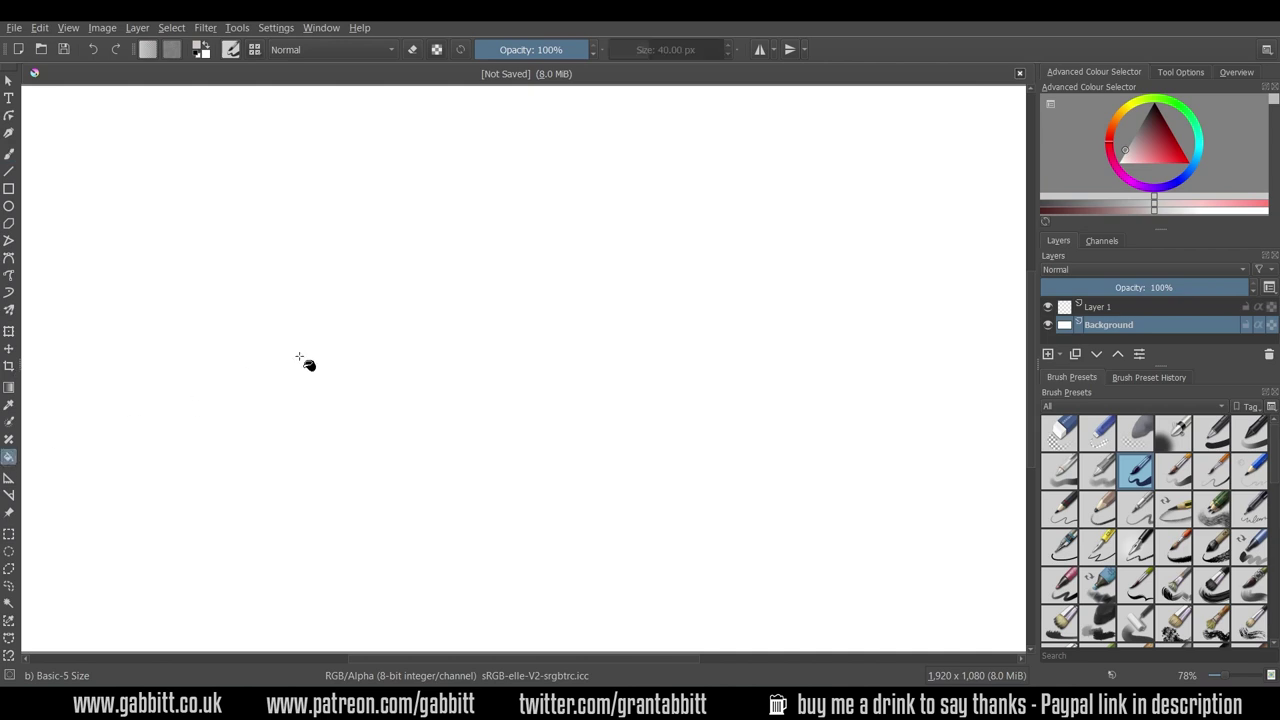
{"action": "left_click", "coordinate": [607, 638]}
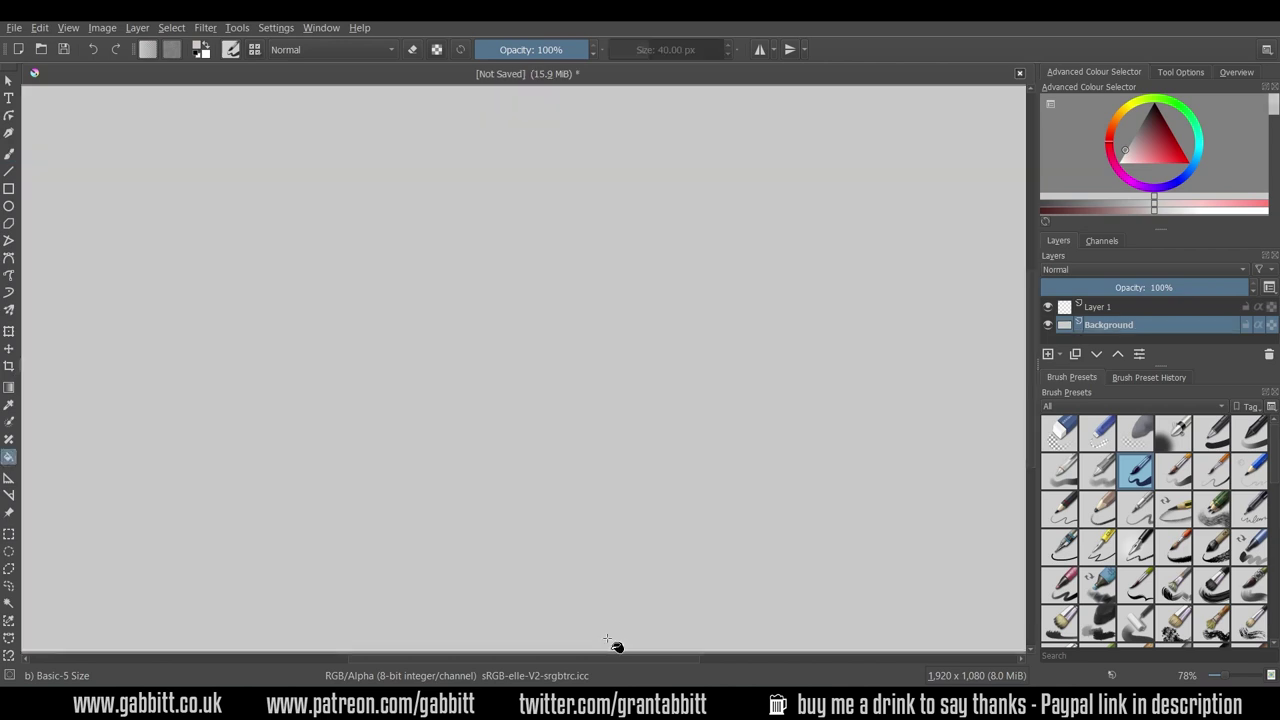
Make a large circular selection in the middle of the canvas with Layer 1 active.
{"action": "left_click", "coordinate": [1108, 305]}
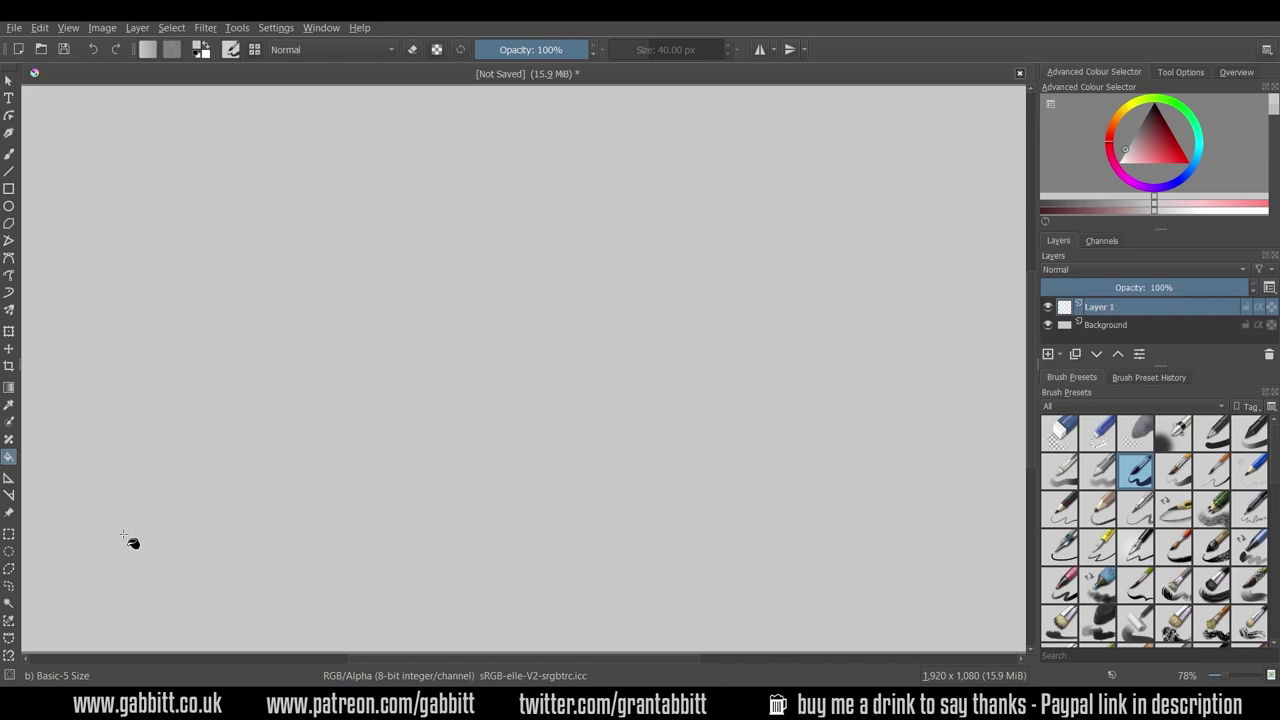
{"action": "left_click", "coordinate": [9, 552]}
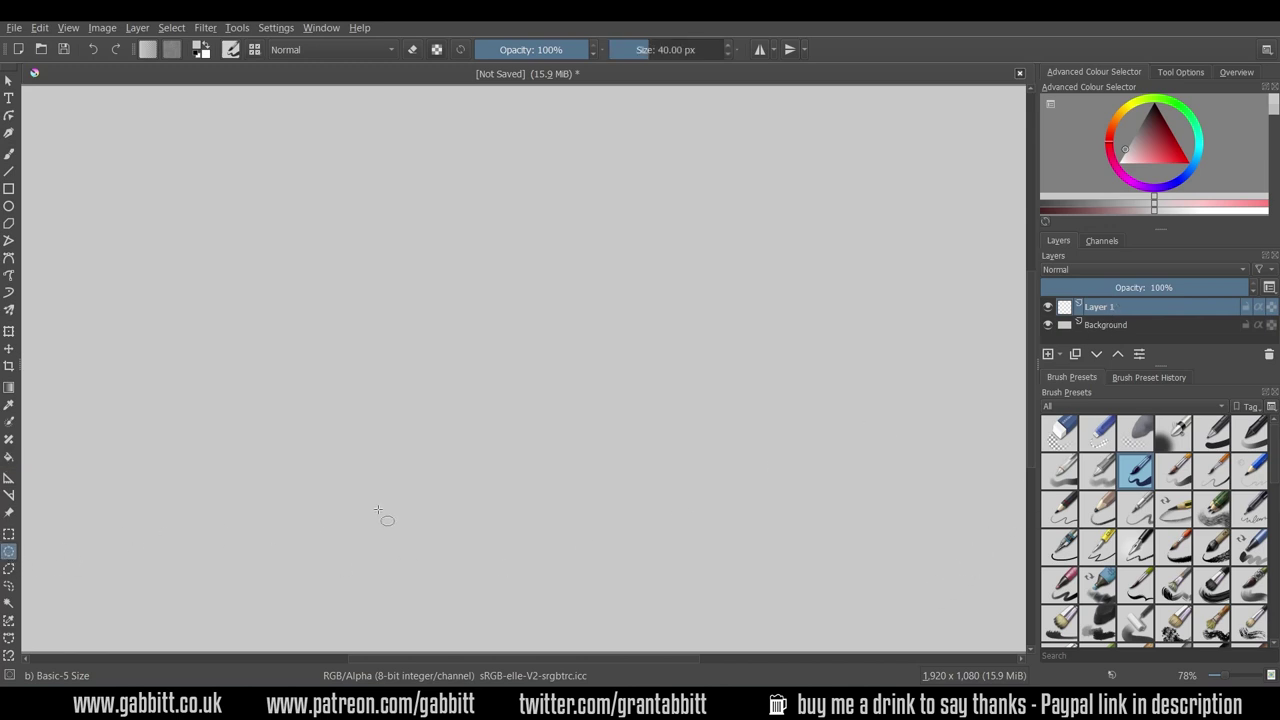
{"action": "left_click_drag", "start_coordinate": [399, 237], "coordinate": [729, 497]}
Fill the circular selection with a flat mid-grey to form the ball's base.
{"action": "left_click", "coordinate": [10, 154]}
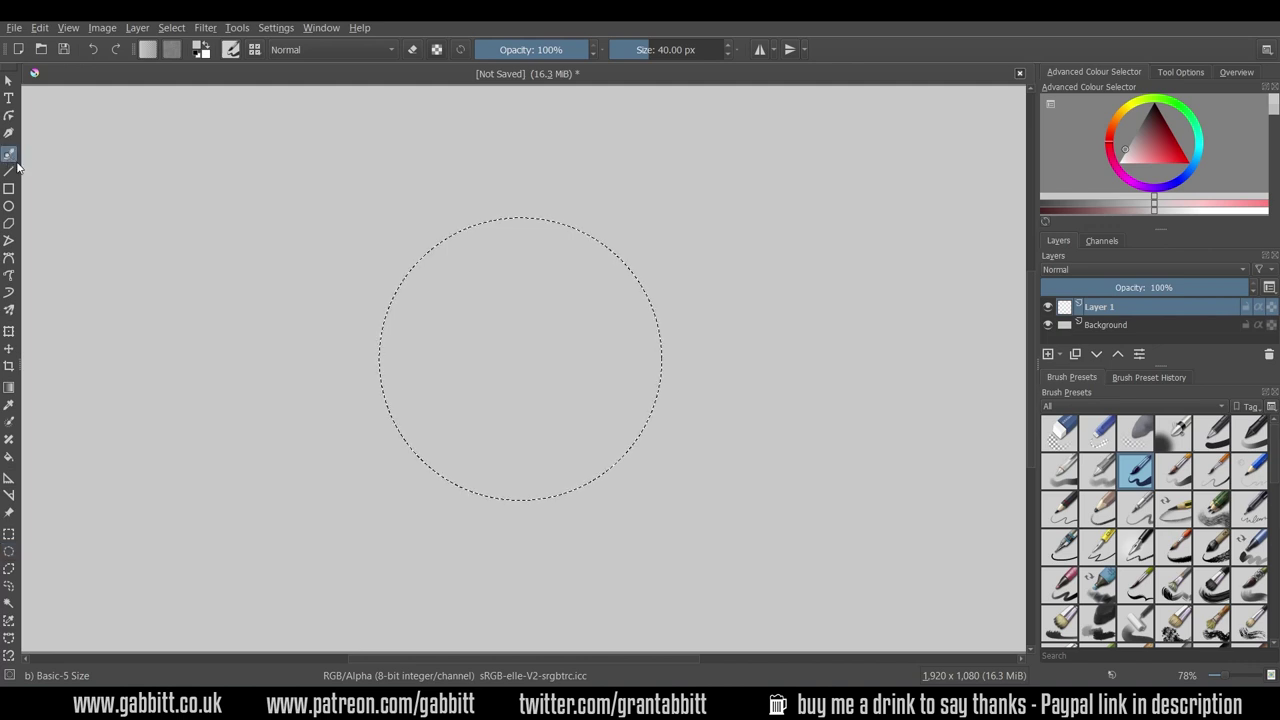
{"action": "left_click", "coordinate": [1129, 138]}
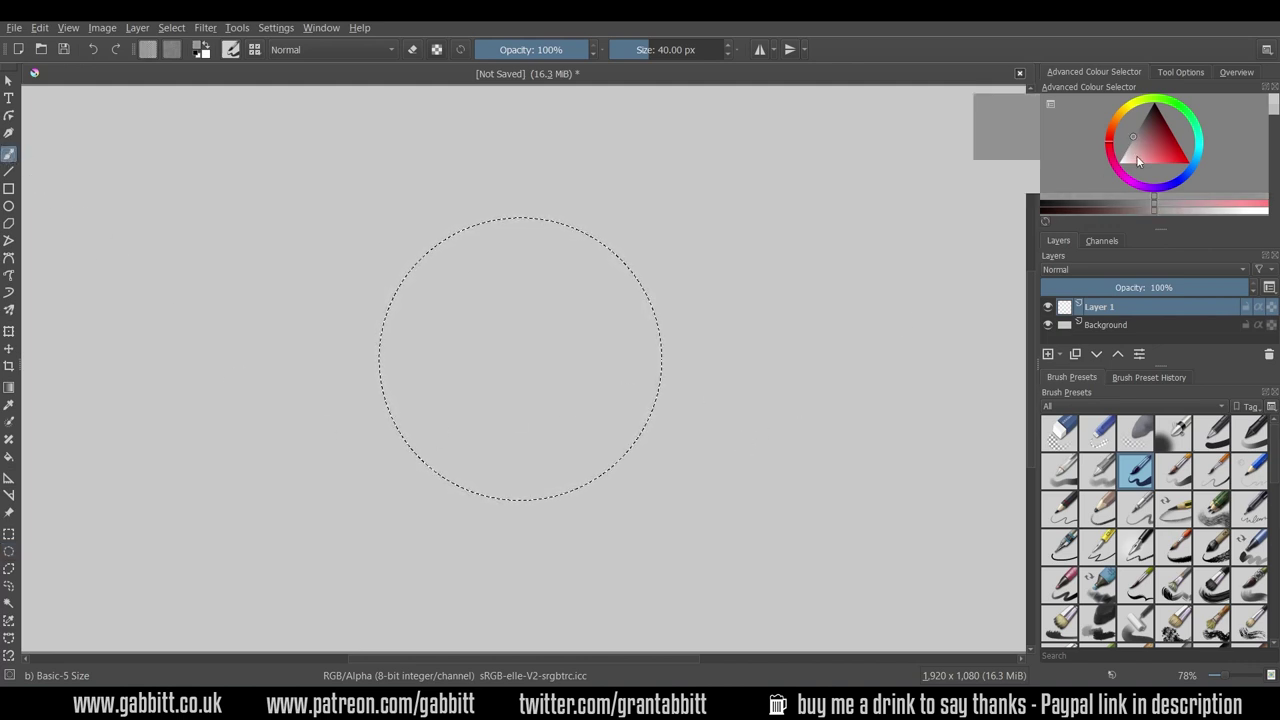
{"action": "mouse_move", "coordinate": [716, 277]}
{"action": "left_mouse_down"}
{"action": "mouse_move", "coordinate": [615, 421]}
{"action": "mouse_move", "coordinate": [590, 489]}
{"action": "left_mouse_up"}
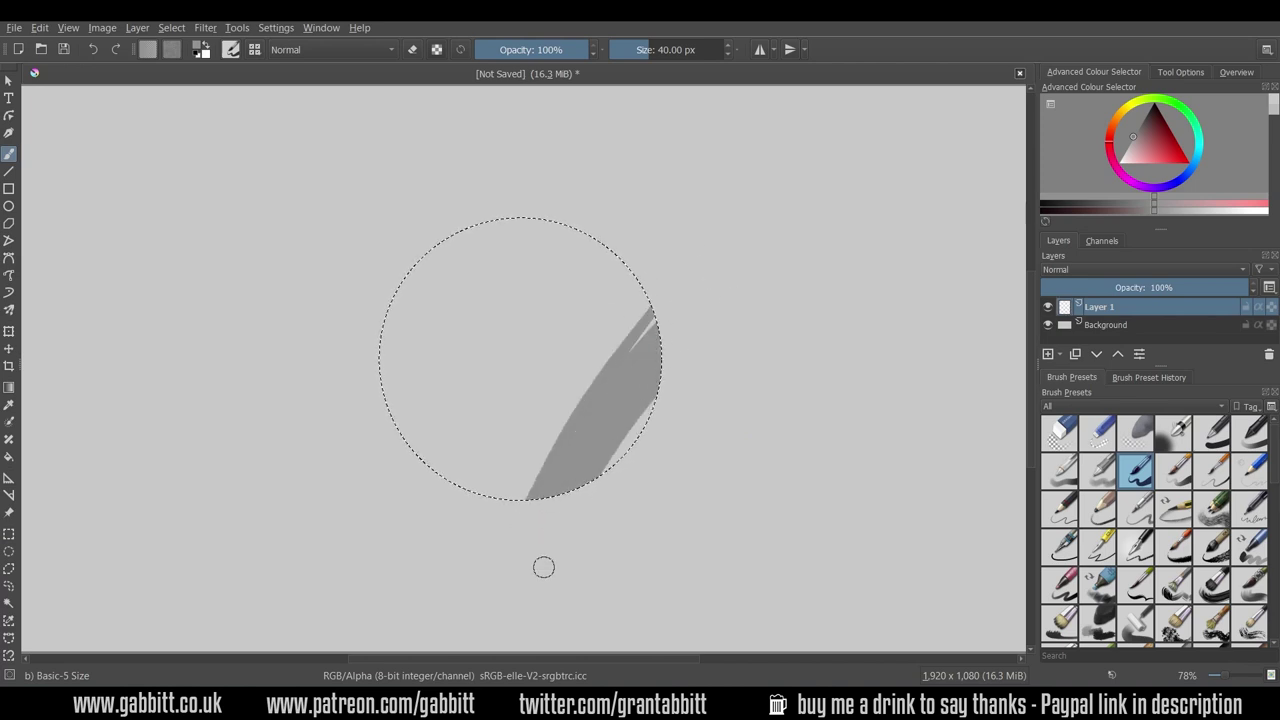
{"action": "left_click_drag", "start_coordinate": [659, 268], "coordinate": [430, 478]}
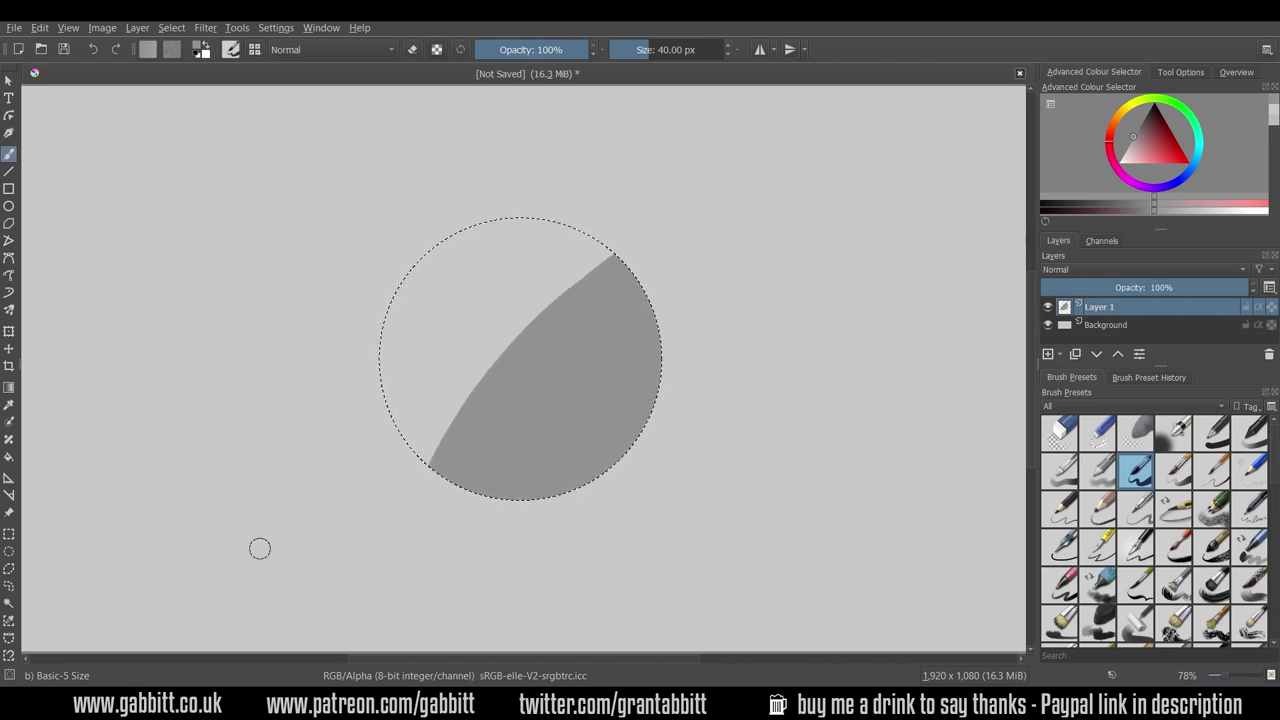
{"action": "left_click", "coordinate": [8, 456]}
{"action": "left_click", "coordinate": [516, 298]}
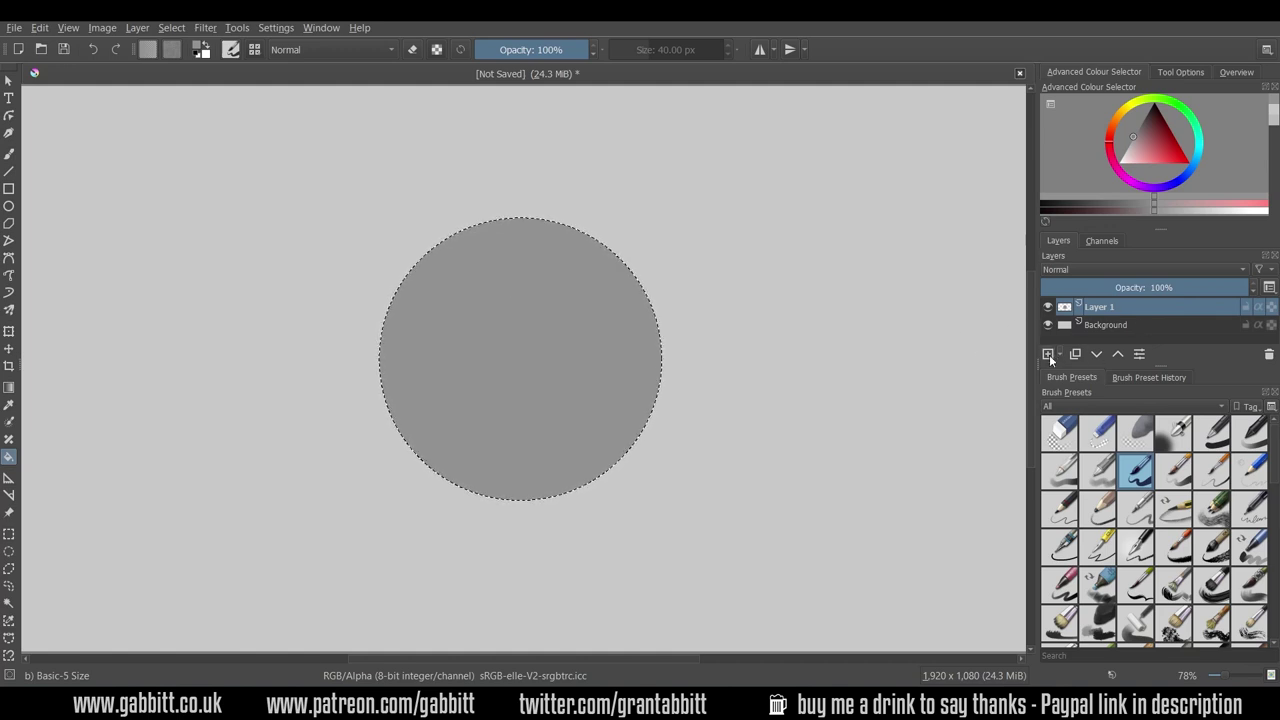
Add a layer named "shadow" beneath the grey circle and rename the circle's layer "ball".
{"action": "left_click", "coordinate": [1048, 354]}
{"action": "left_click_drag", "start_coordinate": [1111, 306], "coordinate": [1128, 332]}
{"action": "double_click", "coordinate": [1102, 331]}
{"action": "type", "text": "shadow"}
{"action": "key", "text": "Return"}
{"action": "double_click", "coordinate": [1105, 309]}
{"action": "type", "text": "ball"}
{"action": "key", "text": "Return"}
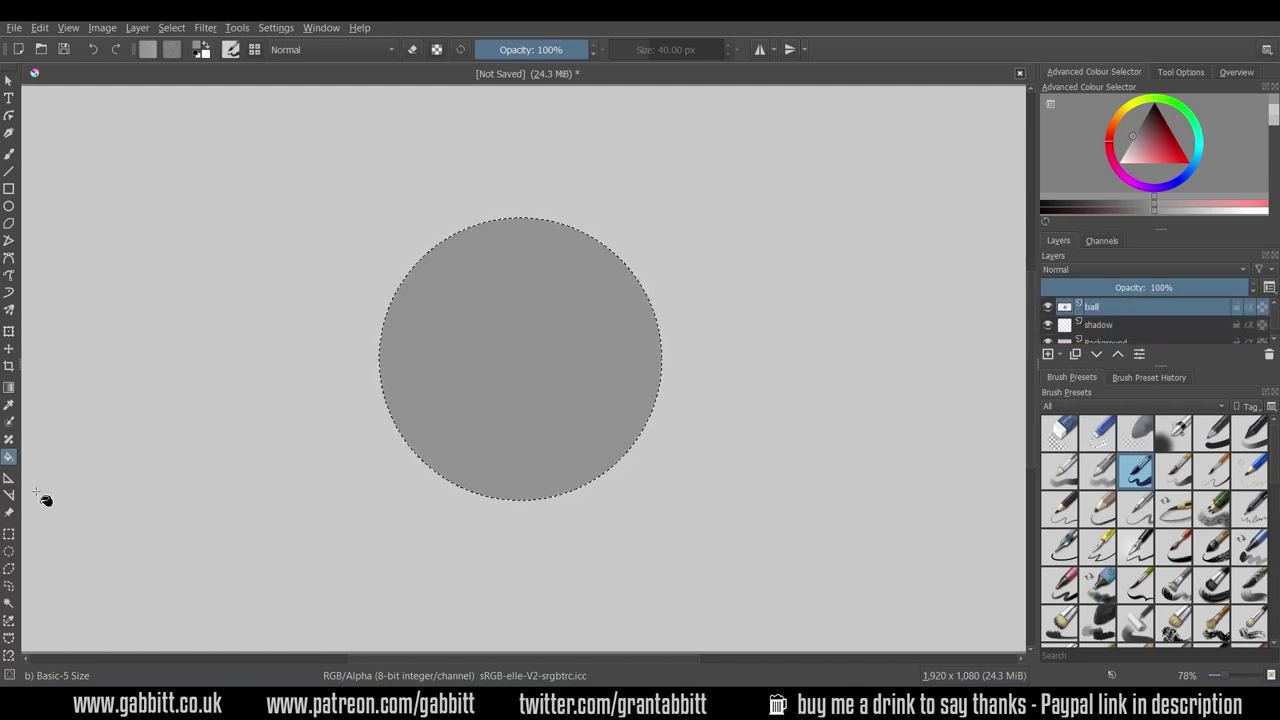
Fill a wide, flat elliptical selection under the ball with the same mid-grey on the shadow layer, and deselect it.
{"action": "left_click", "coordinate": [8, 551]}
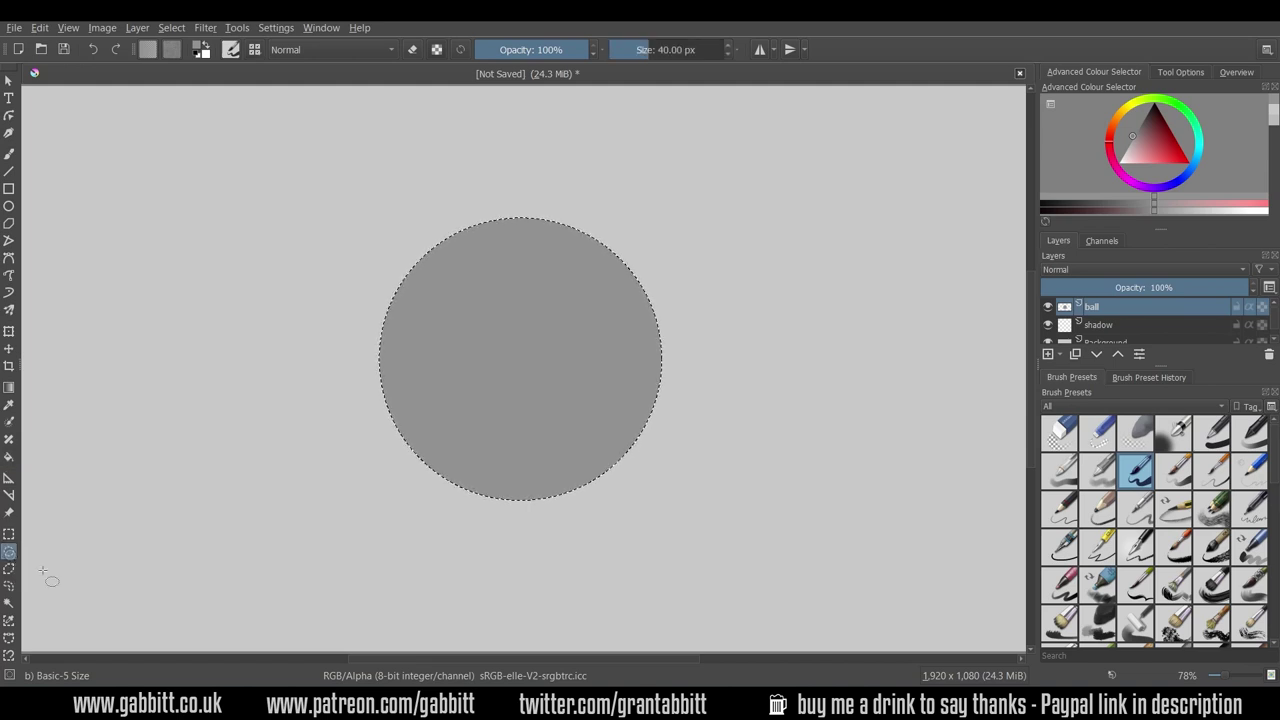
{"action": "left_click", "coordinate": [1108, 330]}
{"action": "left_click_drag", "start_coordinate": [521, 469], "coordinate": [624, 468]}
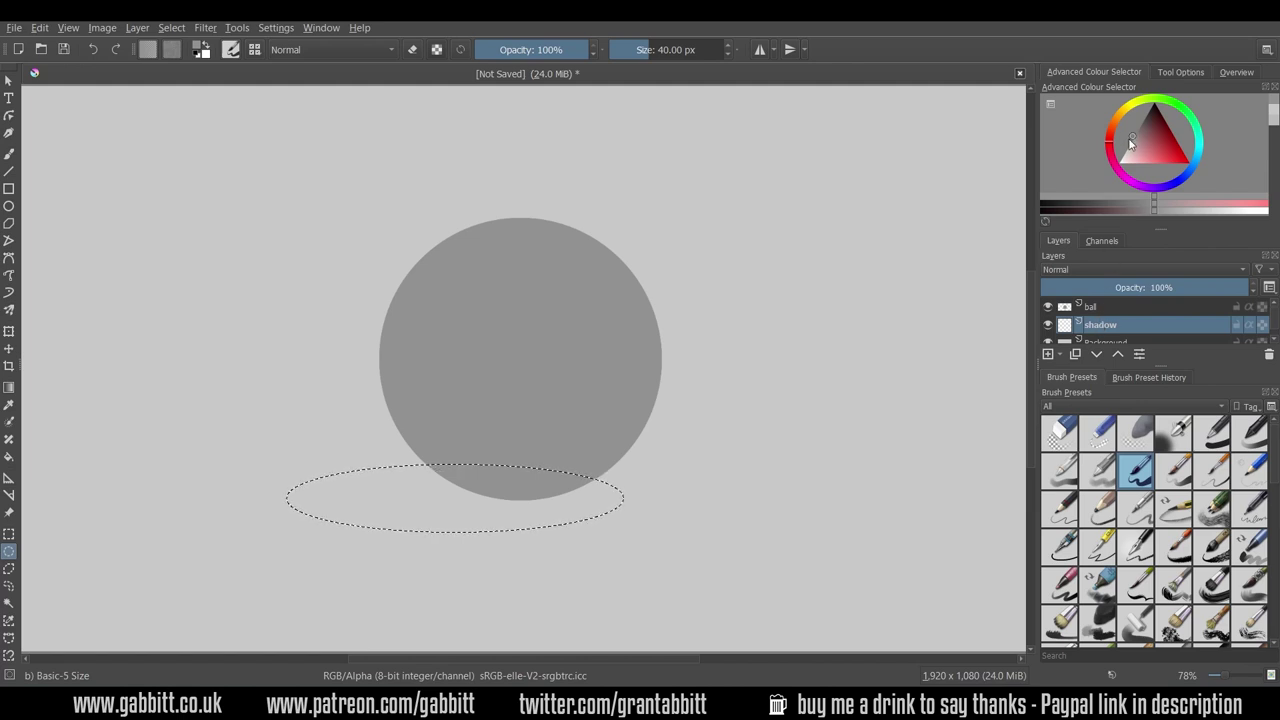
{"action": "left_click", "coordinate": [8, 456]}
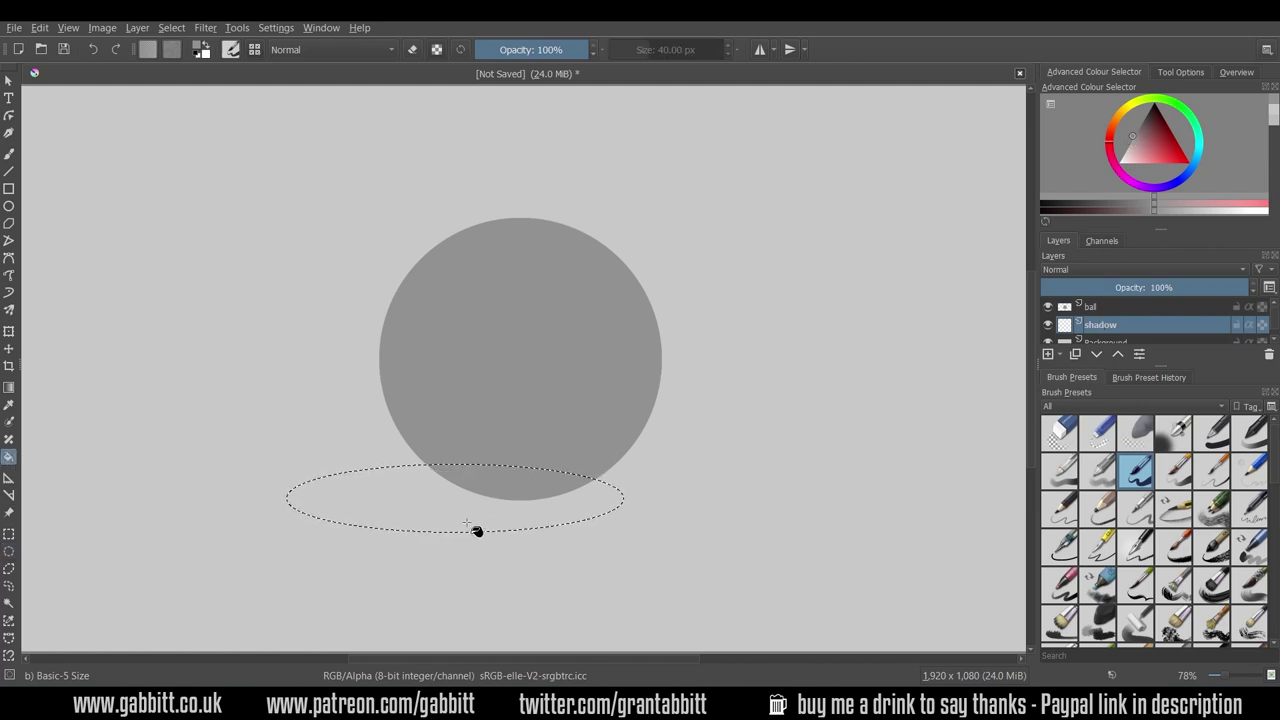
{"action": "left_click", "coordinate": [423, 514]}
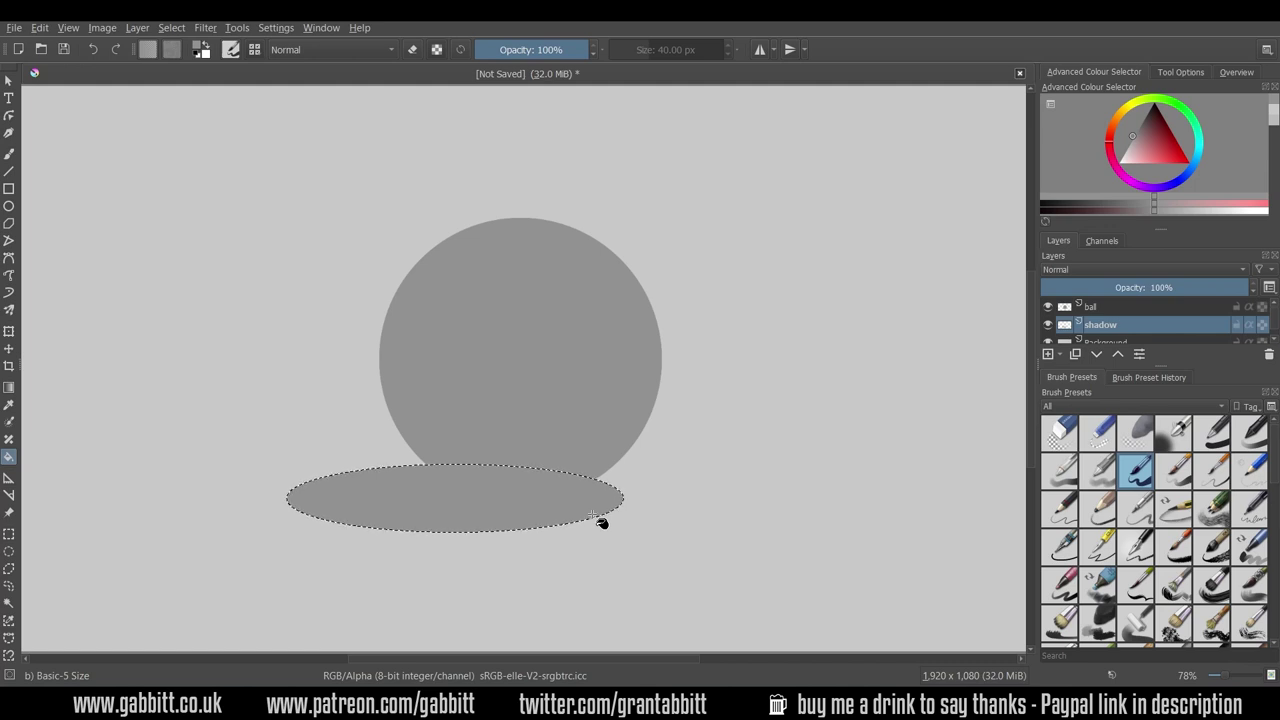
{"action": "key", "text": "ctrl+shift+a"}
Set up the Airbrush Soft preset with black and make the ball layer active.
{"action": "left_click", "coordinate": [9, 154]}
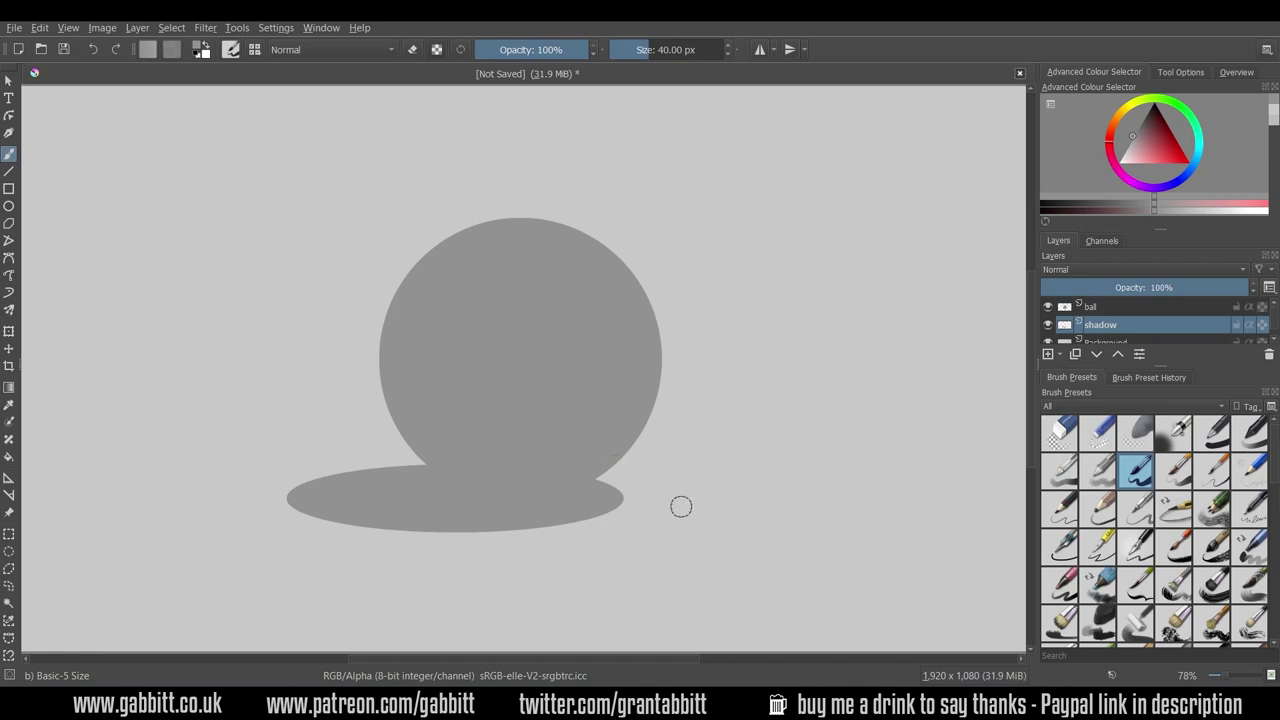
{"action": "left_click", "coordinate": [1146, 106]}
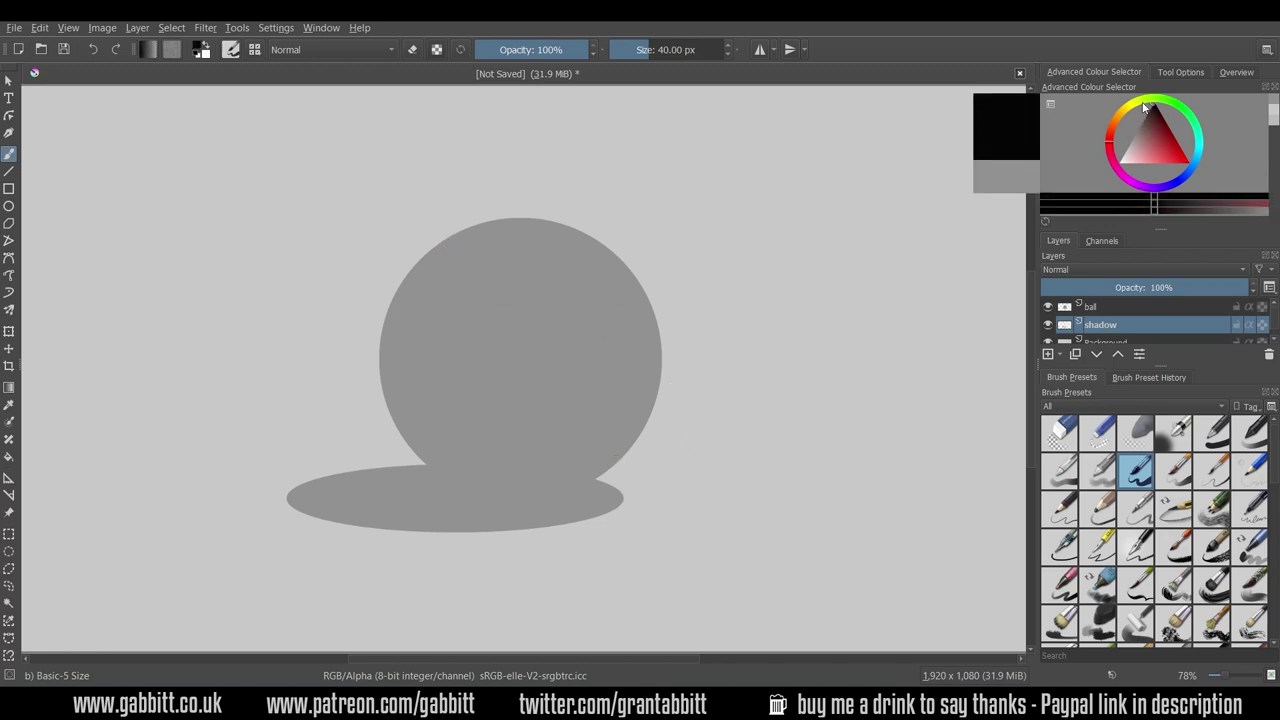
{"action": "left_click", "coordinate": [1177, 438]}
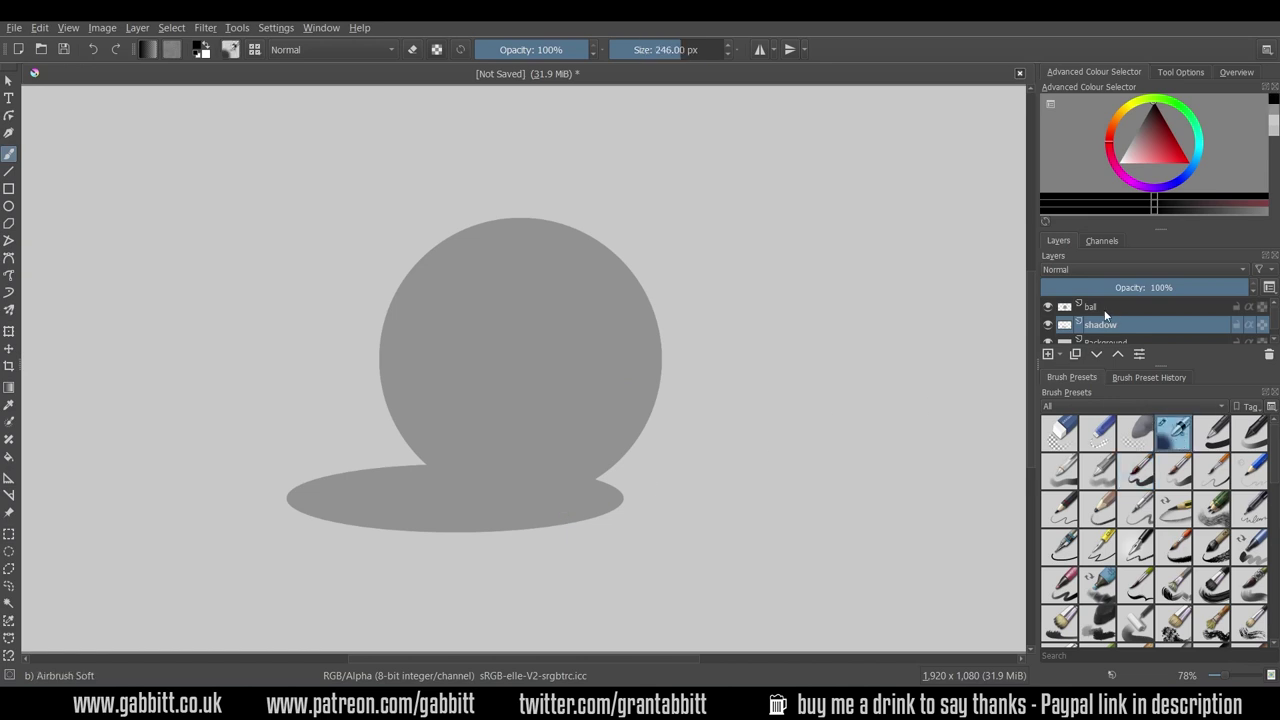
{"action": "left_click", "coordinate": [1100, 308]}
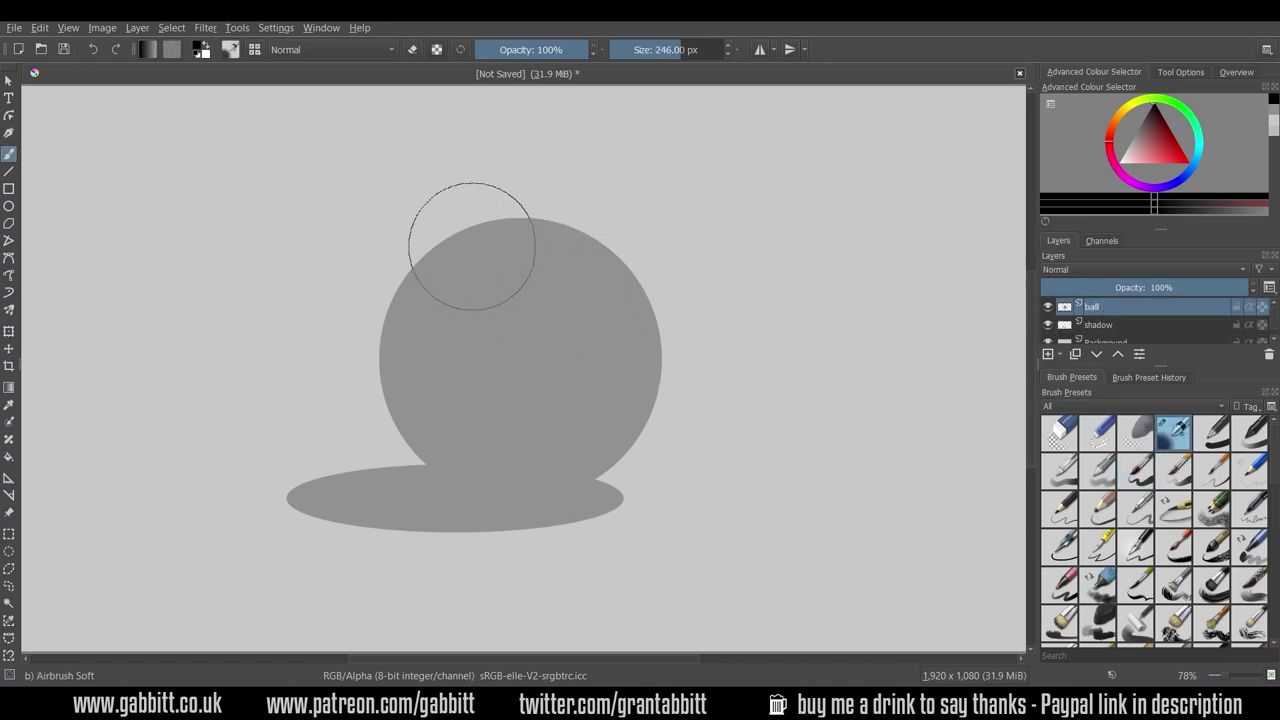
{"action": "mouse_move", "coordinate": [474, 229]}
{"action": "left_mouse_down"}
{"action": "mouse_move", "coordinate": [393, 318]}
{"action": "mouse_move", "coordinate": [526, 516]}
{"action": "left_mouse_up"}
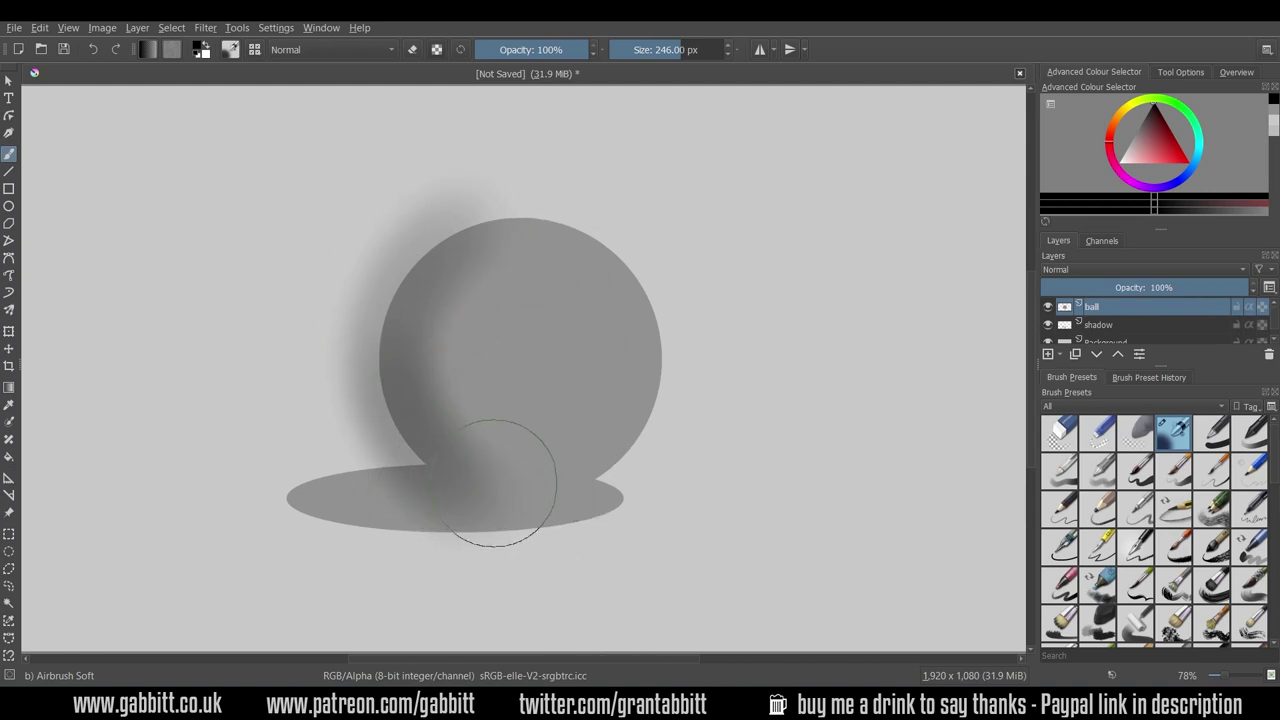
{"action": "key", "text": "ctrl+z"}
{"action": "key", "text": "ctrl+z"}
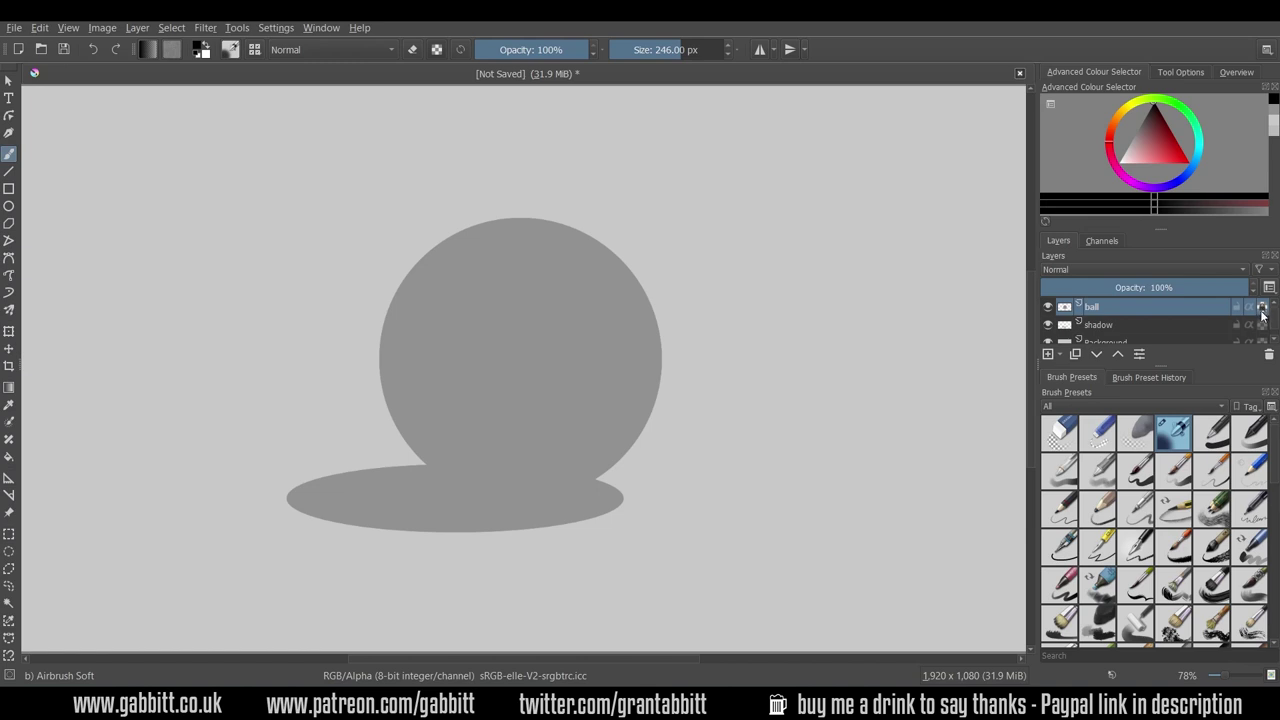
With the ball layer's alpha locked, airbrush black shading along its lower-left edge and across the body, lowering the brush opacity to 30%.
{"action": "mouse_move", "coordinate": [404, 254]}
{"action": "left_mouse_down"}
{"action": "mouse_move", "coordinate": [532, 483]}
{"action": "mouse_move", "coordinate": [375, 251]}
{"action": "mouse_move", "coordinate": [626, 525]}
{"action": "left_mouse_up"}
{"action": "mouse_move", "coordinate": [392, 406]}
{"action": "left_mouse_down"}
{"action": "mouse_move", "coordinate": [639, 505]}
{"action": "mouse_move", "coordinate": [616, 513]}
{"action": "mouse_move", "coordinate": [389, 473]}
{"action": "mouse_move", "coordinate": [654, 521]}
{"action": "mouse_move", "coordinate": [388, 456]}
{"action": "mouse_move", "coordinate": [651, 535]}
{"action": "left_mouse_up"}
{"action": "left_click_drag", "start_coordinate": [584, 44], "coordinate": [509, 42]}
{"action": "left_click_drag", "start_coordinate": [403, 400], "coordinate": [670, 493]}
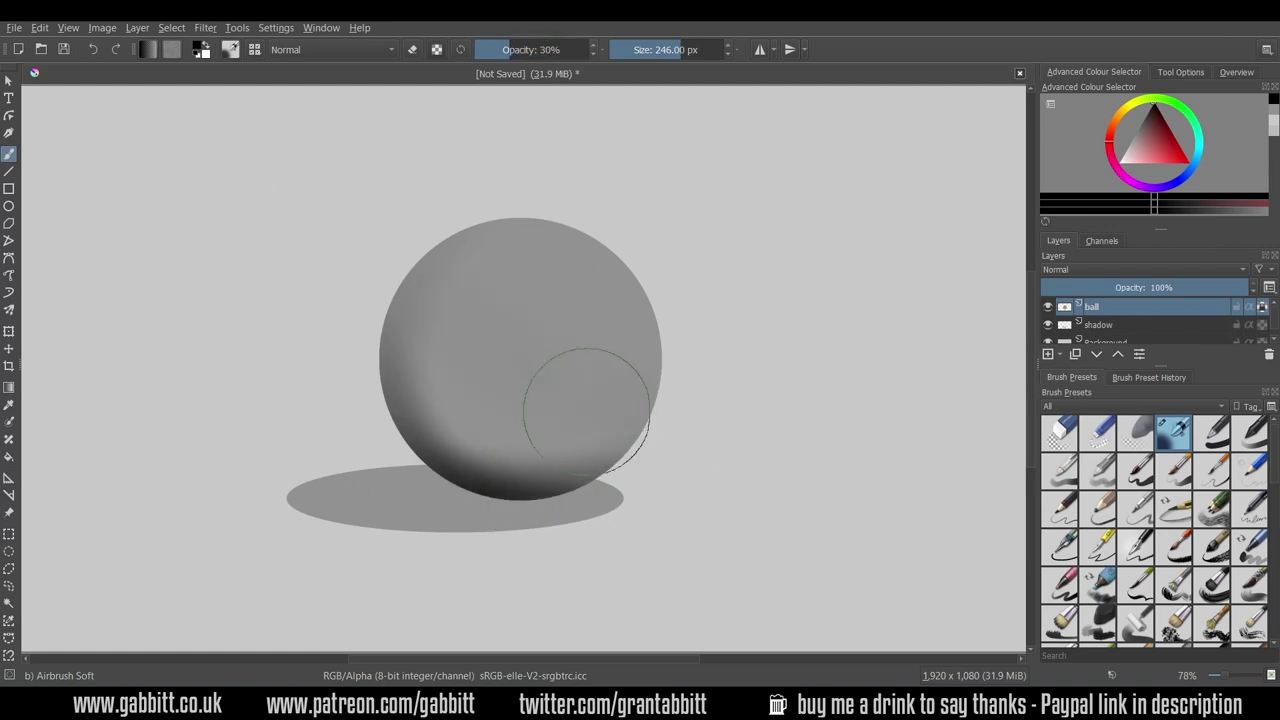
{"action": "left_click_drag", "start_coordinate": [381, 288], "coordinate": [677, 422]}
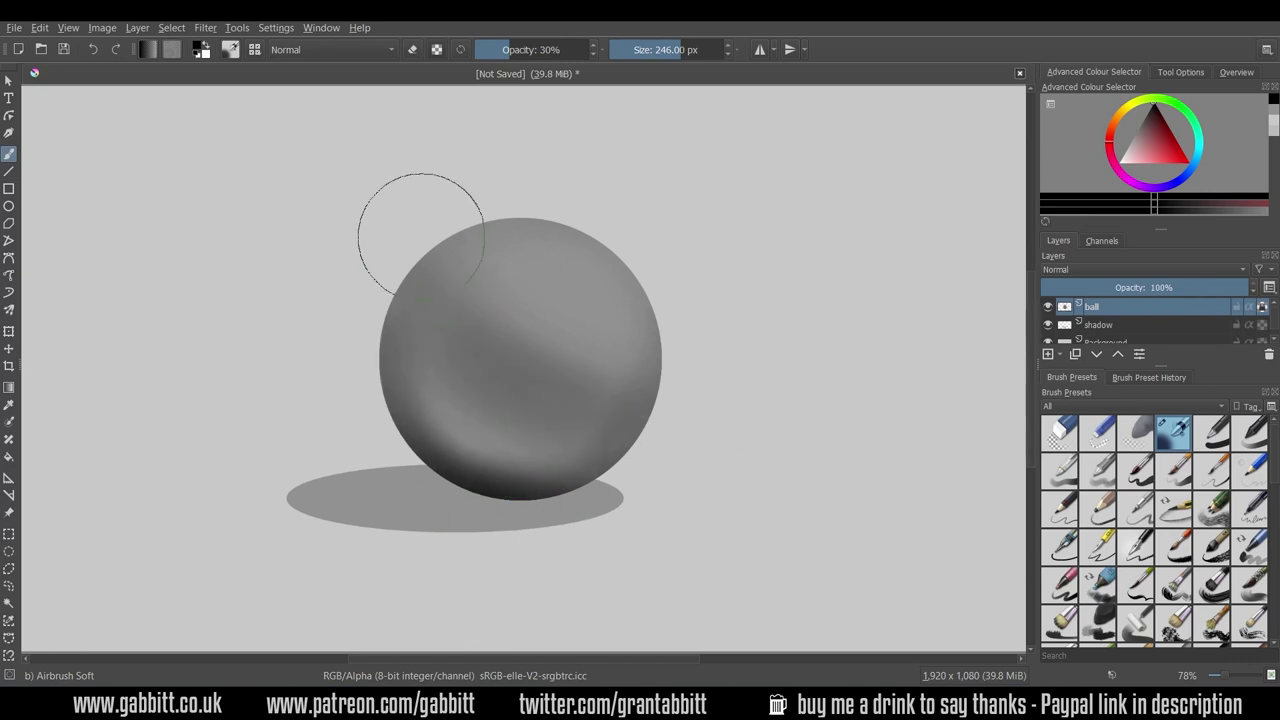
Airbrush a soft white highlight on the ball's upper part with a 144 px brush, reducing the opacity to 14%.
{"action": "key", "text": "bracketleft"}
{"action": "key", "text": "bracketleft"}
{"action": "key", "text": "bracketleft"}
{"action": "key", "text": "bracketleft"}
{"action": "key", "text": "bracketleft"}
{"action": "key", "text": "bracketleft"}
{"action": "key", "text": "bracketleft"}
{"action": "key", "text": "bracketleft"}
{"action": "key", "text": "bracketleft"}
{"action": "key", "text": "bracketleft"}
{"action": "key", "text": "bracketleft"}
{"action": "key", "text": "bracketleft"}
{"action": "key", "text": "bracketleft"}
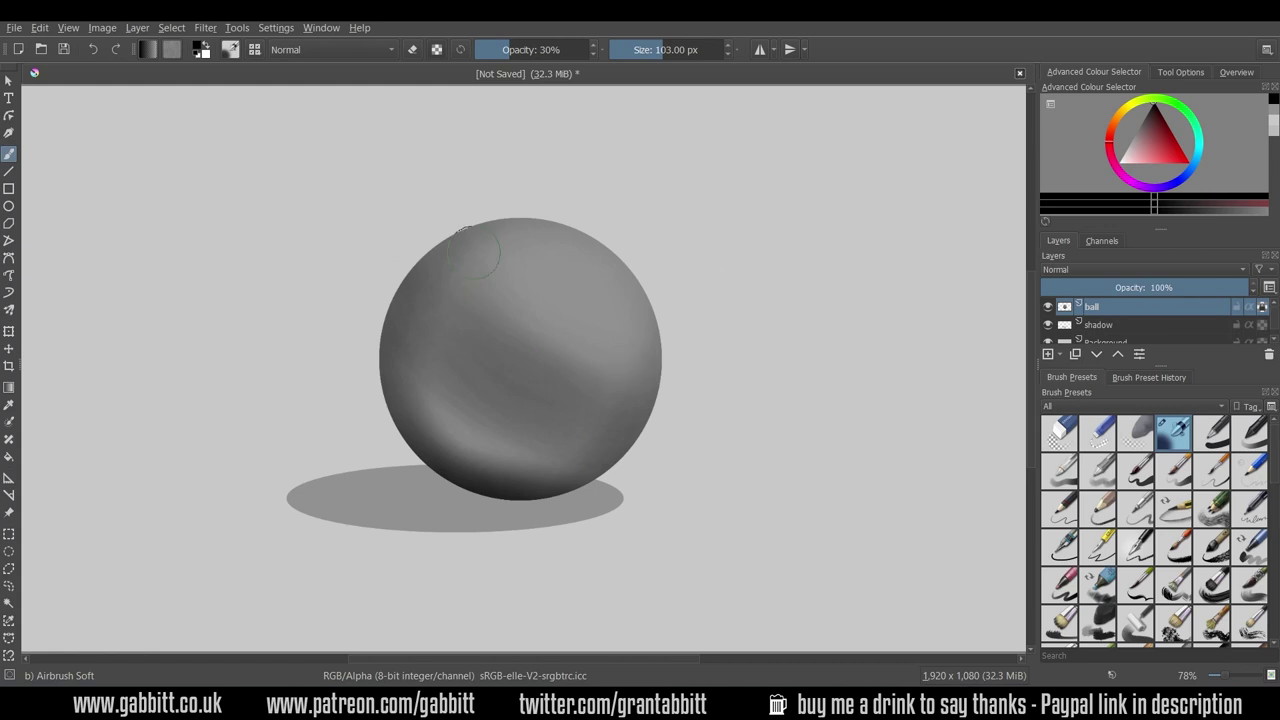
{"action": "left_click", "coordinate": [1136, 156]}
{"action": "key", "text": "bracketleft"}
{"action": "key", "text": "bracketright"}
{"action": "key", "text": "bracketright"}
{"action": "key", "text": "bracketright"}
{"action": "key", "text": "bracketright"}
{"action": "mouse_move", "coordinate": [577, 282]}
{"action": "left_mouse_down"}
{"action": "mouse_move", "coordinate": [574, 362]}
{"action": "mouse_move", "coordinate": [505, 292]}
{"action": "mouse_move", "coordinate": [567, 404]}
{"action": "mouse_move", "coordinate": [510, 374]}
{"action": "mouse_move", "coordinate": [605, 347]}
{"action": "mouse_move", "coordinate": [534, 300]}
{"action": "left_mouse_up"}
{"action": "left_click_drag", "start_coordinate": [487, 50], "coordinate": [491, 50]}
{"action": "mouse_move", "coordinate": [563, 281]}
{"action": "left_mouse_down"}
{"action": "mouse_move", "coordinate": [509, 318]}
{"action": "mouse_move", "coordinate": [580, 375]}
{"action": "mouse_move", "coordinate": [548, 300]}
{"action": "left_mouse_up"}
Sample dark tones from the ball's underside and airbrush them along its lower-right edge.
{"action": "left_click", "coordinate": [545, 478], "text": "ctrl"}
{"action": "left_click_drag", "start_coordinate": [535, 484], "coordinate": [585, 468]}
{"action": "left_click", "coordinate": [500, 488], "text": "ctrl"}
{"action": "left_click_drag", "start_coordinate": [543, 509], "coordinate": [609, 466]}
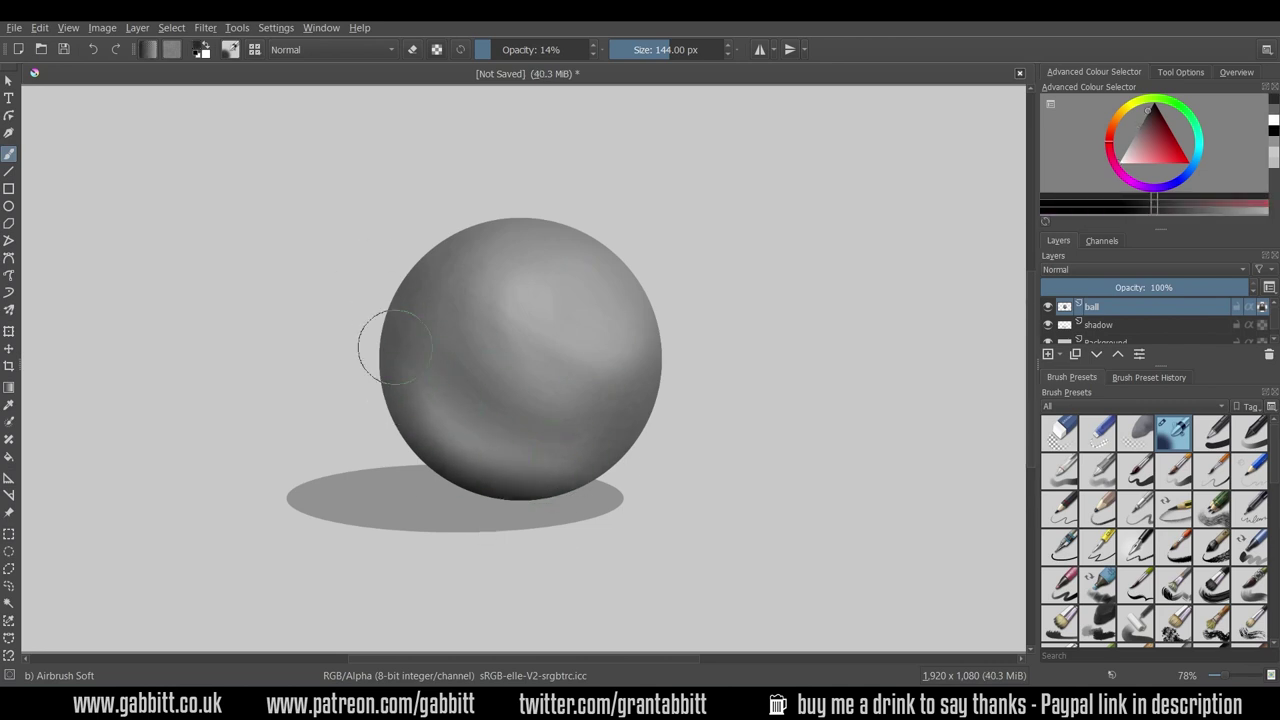
Smooth the shading on the ball's right side and upper part with greys sampled from its surface.
{"action": "left_click", "coordinate": [553, 437], "text": "ctrl"}
{"action": "left_click_drag", "start_coordinate": [608, 344], "coordinate": [548, 190]}
{"action": "left_click", "coordinate": [545, 300], "text": "ctrl"}
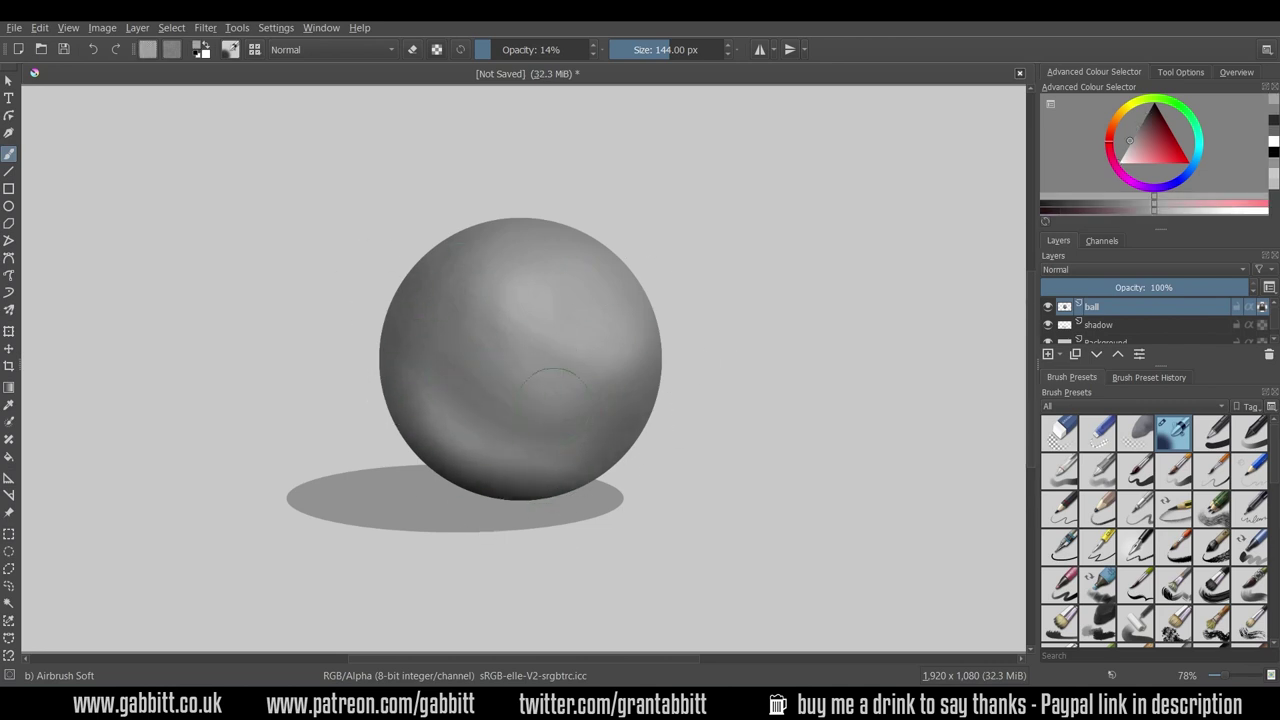
{"action": "left_click", "coordinate": [618, 420], "text": "ctrl"}
{"action": "left_click_drag", "start_coordinate": [638, 415], "coordinate": [656, 406]}
Blend the ball's lower edge with dark greys sampled from it, and undo the last stroke.
{"action": "left_click", "coordinate": [558, 477], "text": "ctrl"}
{"action": "mouse_move", "coordinate": [558, 477]}
{"action": "left_mouse_down"}
{"action": "mouse_move", "coordinate": [450, 448]}
{"action": "mouse_move", "coordinate": [504, 497]}
{"action": "mouse_move", "coordinate": [442, 550]}
{"action": "left_mouse_up"}
{"action": "left_click", "coordinate": [506, 485], "text": "ctrl"}
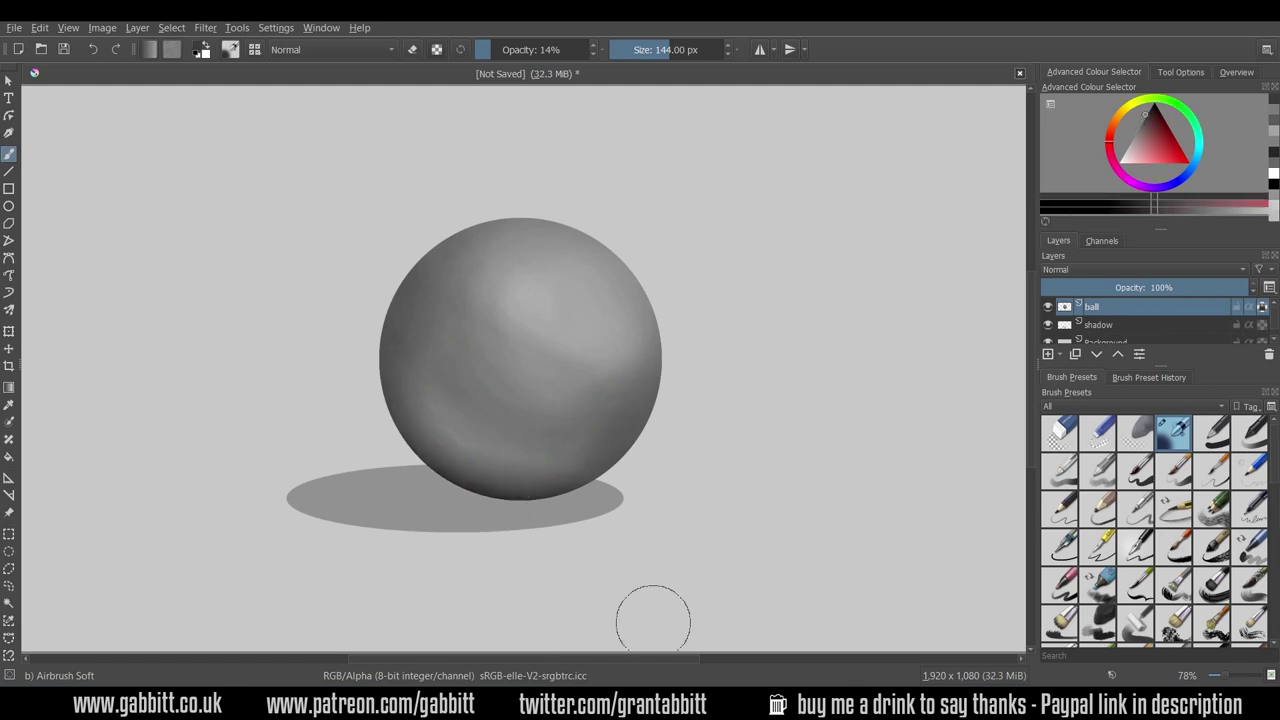
{"action": "left_click", "coordinate": [646, 431], "text": "ctrl"}
{"action": "key", "text": "ctrl+z"}
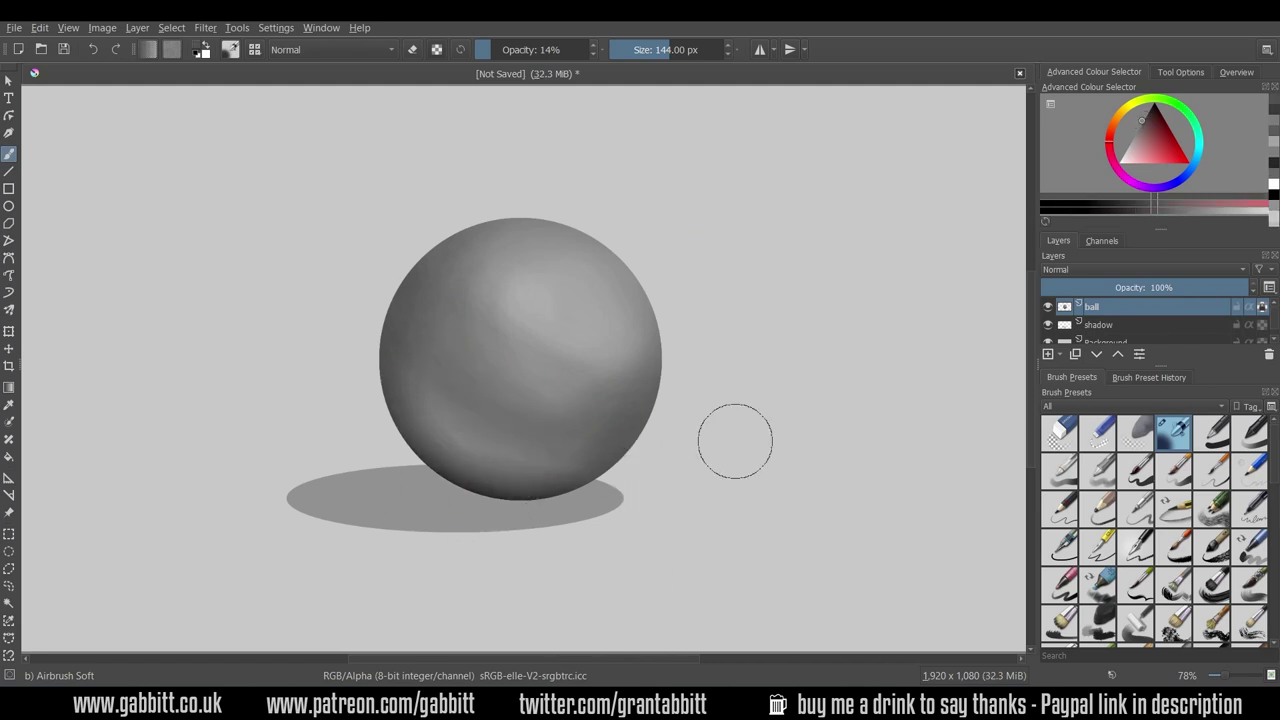
With the shadow layer's alpha locked, airbrush black into the cast shadow directly beneath the ball.
{"action": "left_click", "coordinate": [1107, 328]}
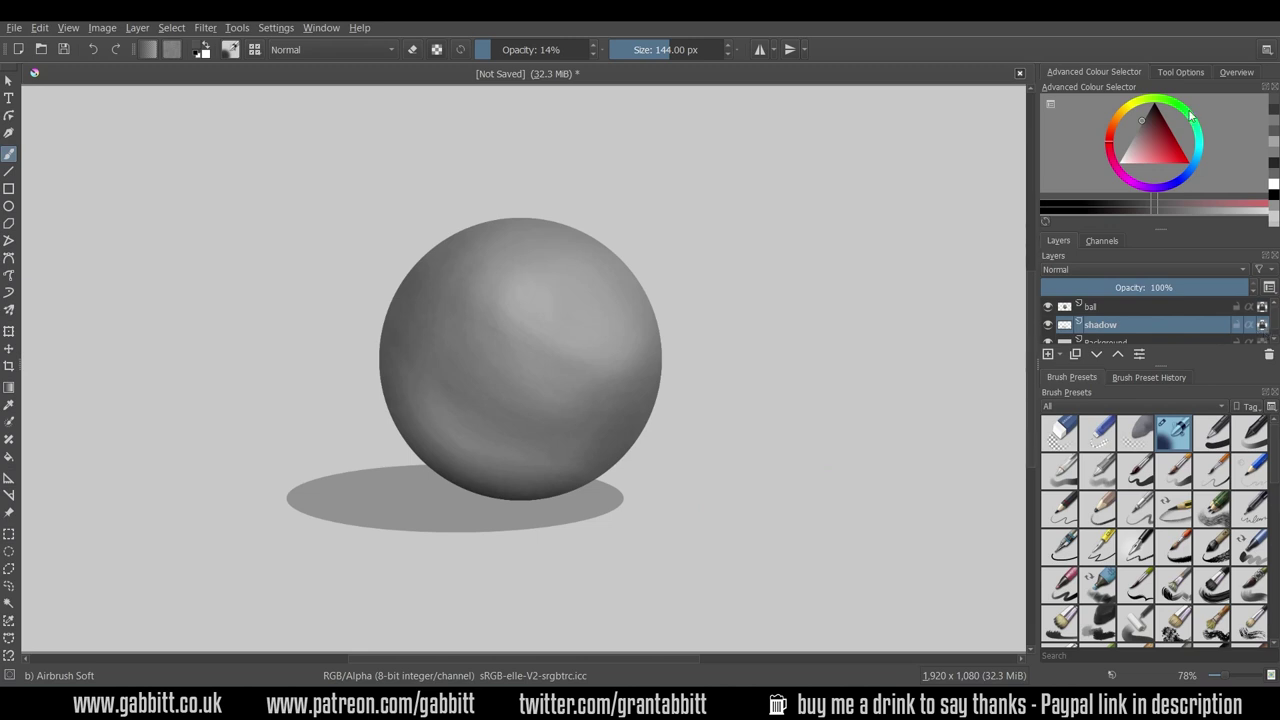
{"action": "left_click", "coordinate": [1155, 105]}
{"action": "mouse_move", "coordinate": [545, 488]}
{"action": "left_mouse_down"}
{"action": "mouse_move", "coordinate": [473, 487]}
{"action": "mouse_move", "coordinate": [560, 492]}
{"action": "mouse_move", "coordinate": [474, 497]}
{"action": "mouse_move", "coordinate": [528, 494]}
{"action": "mouse_move", "coordinate": [495, 501]}
{"action": "mouse_move", "coordinate": [458, 498]}
{"action": "mouse_move", "coordinate": [556, 485]}
{"action": "mouse_move", "coordinate": [456, 487]}
{"action": "mouse_move", "coordinate": [562, 479]}
{"action": "mouse_move", "coordinate": [431, 509]}
{"action": "mouse_move", "coordinate": [598, 490]}
{"action": "mouse_move", "coordinate": [518, 498]}
{"action": "mouse_move", "coordinate": [357, 471]}
{"action": "mouse_move", "coordinate": [466, 485]}
{"action": "mouse_move", "coordinate": [385, 510]}
{"action": "mouse_move", "coordinate": [392, 518]}
{"action": "mouse_move", "coordinate": [513, 494]}
{"action": "mouse_move", "coordinate": [420, 486]}
{"action": "mouse_move", "coordinate": [545, 498]}
{"action": "mouse_move", "coordinate": [505, 481]}
{"action": "mouse_move", "coordinate": [474, 497]}
{"action": "mouse_move", "coordinate": [354, 485]}
{"action": "left_mouse_up"}
{"action": "left_click_drag", "start_coordinate": [500, 507], "coordinate": [503, 499]}
Fade the outer edges of the cast shadow with the sampled background grey, undoing the last unwanted stroke.
{"action": "left_click", "coordinate": [751, 480], "text": "ctrl"}
{"action": "mouse_move", "coordinate": [276, 512]}
{"action": "left_mouse_down"}
{"action": "mouse_move", "coordinate": [326, 462]}
{"action": "mouse_move", "coordinate": [579, 530]}
{"action": "mouse_move", "coordinate": [564, 554]}
{"action": "mouse_move", "coordinate": [626, 517]}
{"action": "mouse_move", "coordinate": [635, 482]}
{"action": "left_mouse_up"}
{"action": "left_click_drag", "start_coordinate": [398, 550], "coordinate": [396, 530]}
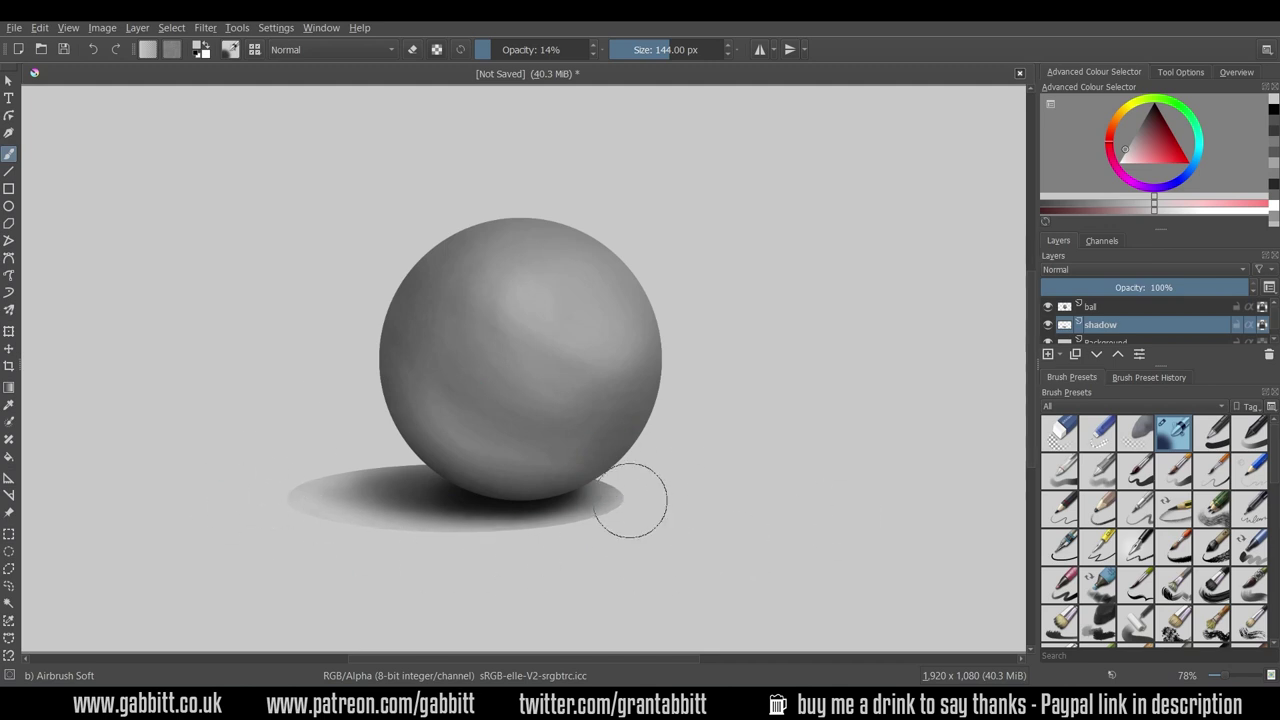
{"action": "left_click_drag", "start_coordinate": [661, 449], "coordinate": [594, 526]}
{"action": "key", "text": "ctrl+z"}
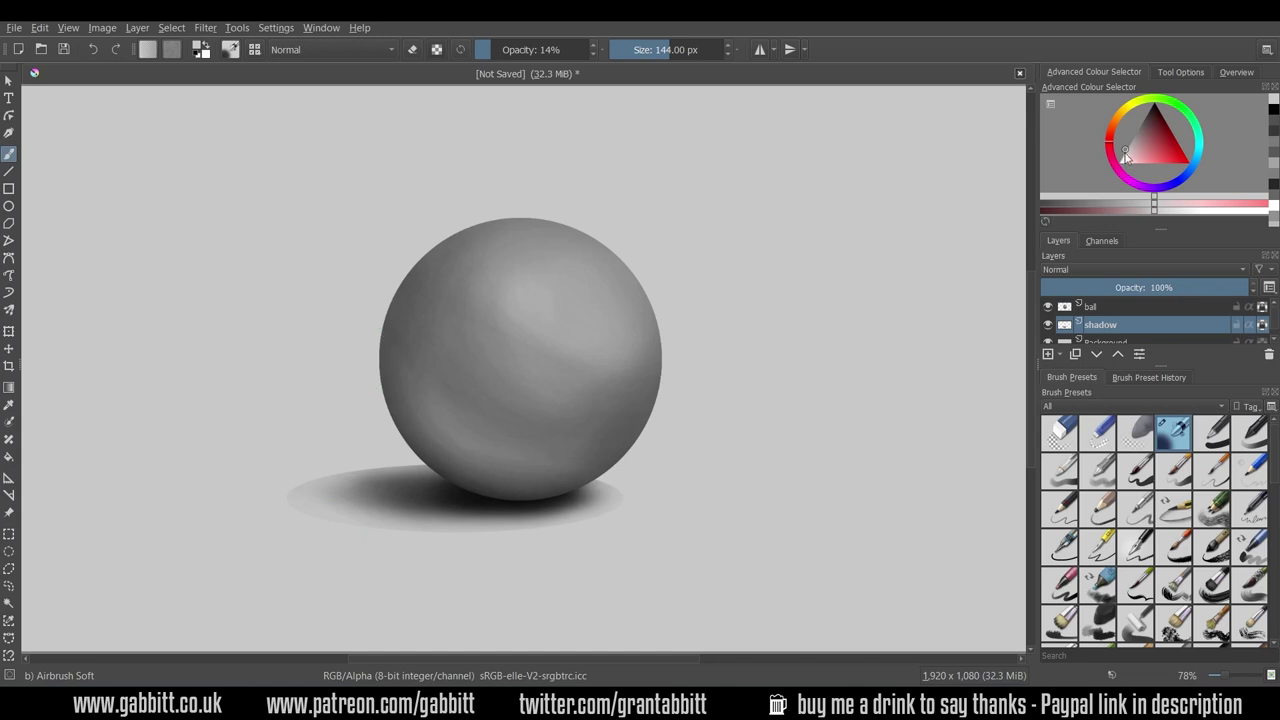
Soften the cast shadow's outline with the background grey, using a 35 px brush at 29% opacity.
{"action": "key", "text": "bracketleft"}
{"action": "key", "text": "bracketleft"}
{"action": "key", "text": "bracketleft"}
{"action": "key", "text": "bracketleft"}
{"action": "key", "text": "bracketleft"}
{"action": "key", "text": "bracketleft"}
{"action": "key", "text": "bracketleft"}
{"action": "key", "text": "bracketleft"}
{"action": "key", "text": "bracketleft"}
{"action": "key", "text": "bracketleft"}
{"action": "key", "text": "bracketleft"}
{"action": "key", "text": "bracketleft"}
{"action": "key", "text": "bracketleft"}
{"action": "key", "text": "bracketleft"}
{"action": "key", "text": "bracketleft"}
{"action": "key", "text": "bracketleft"}
{"action": "key", "text": "bracketleft"}
{"action": "key", "text": "bracketleft"}
{"action": "key", "text": "bracketleft"}
{"action": "key", "text": "bracketleft"}
{"action": "left_click", "coordinate": [507, 49]}
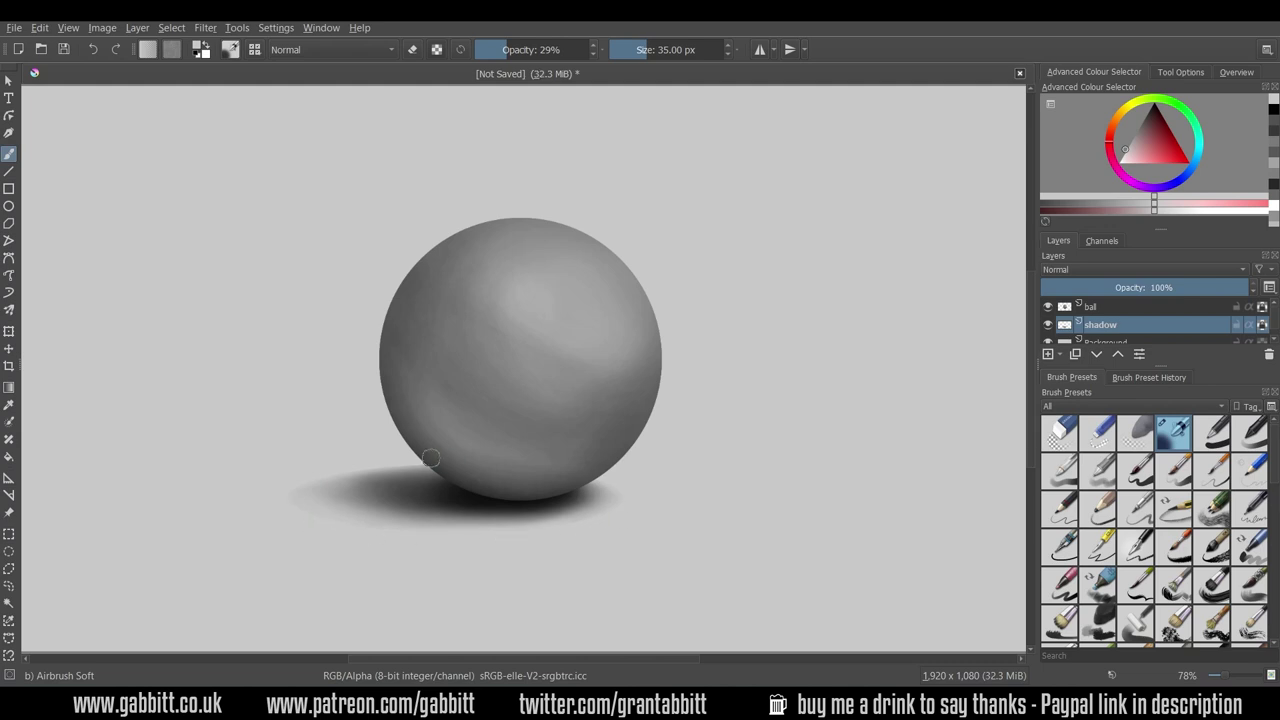
Airbrush black along the ball's bottom edge on the ball layer, where it meets the shadow.
{"action": "key", "text": "Page_Up"}
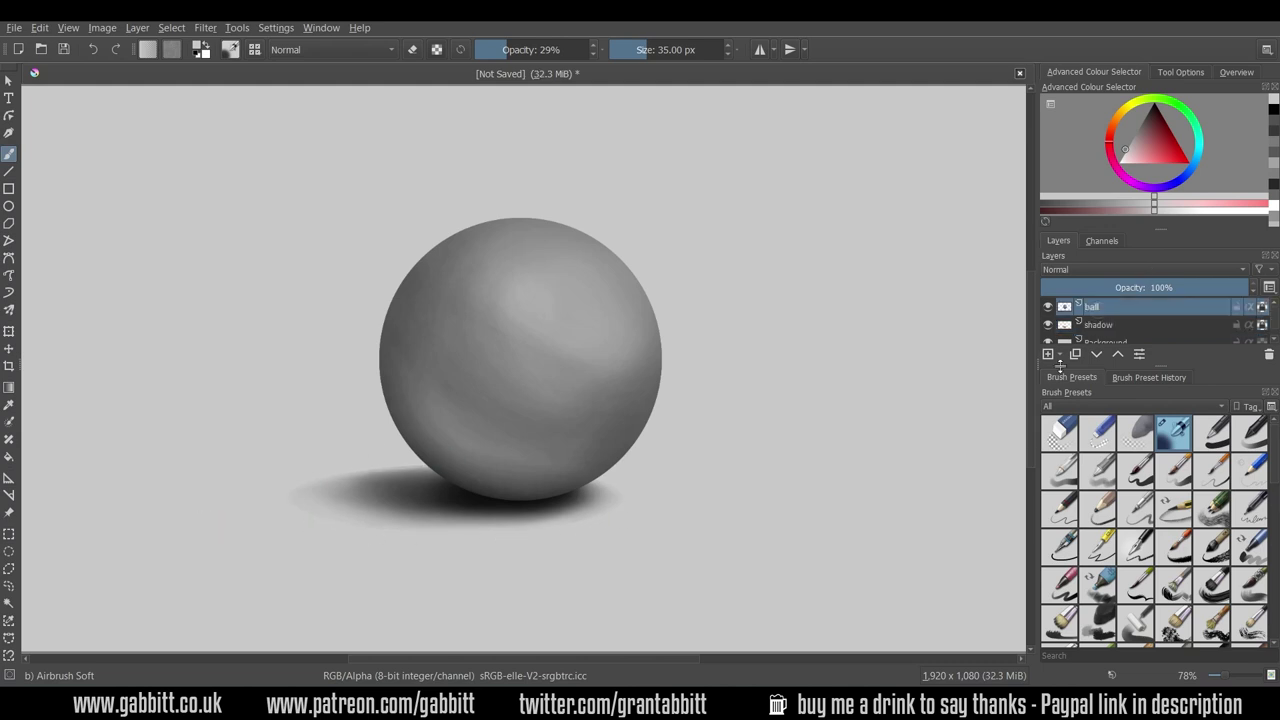
{"action": "key", "text": "d"}
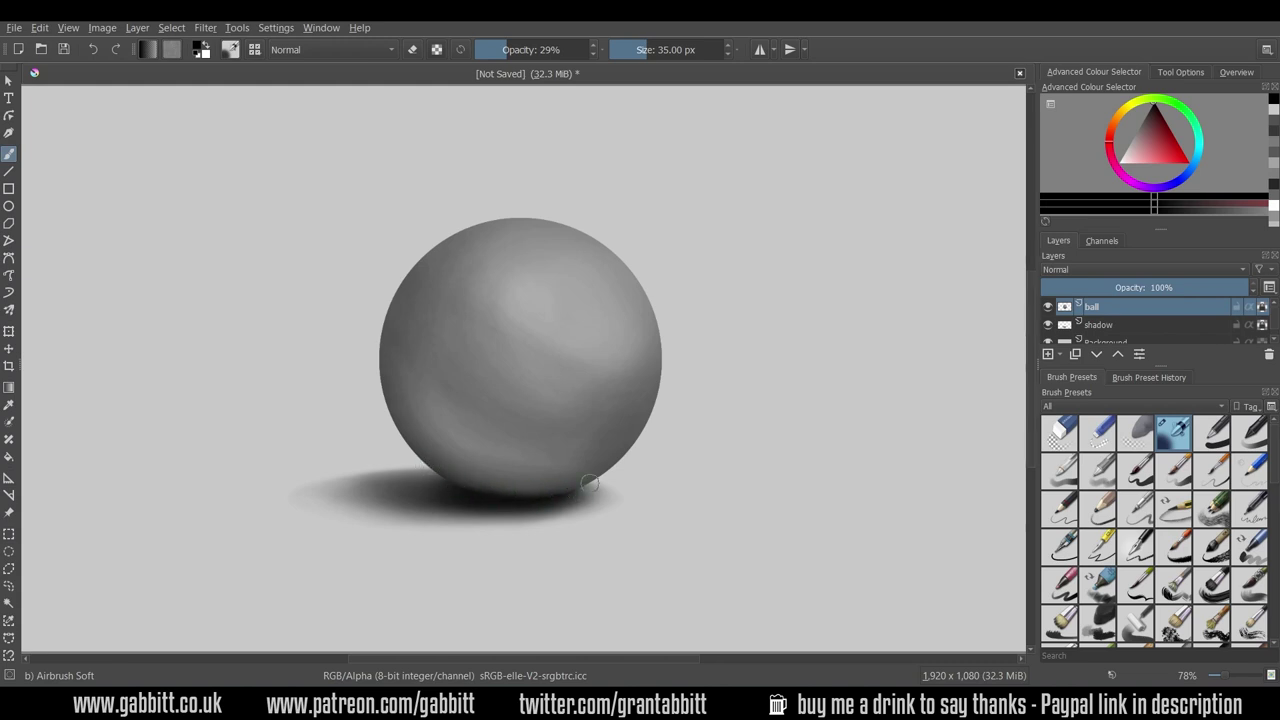
Airbrush a small white specular highlight onto the upper right of the ball.
{"action": "left_click", "coordinate": [1120, 162]}
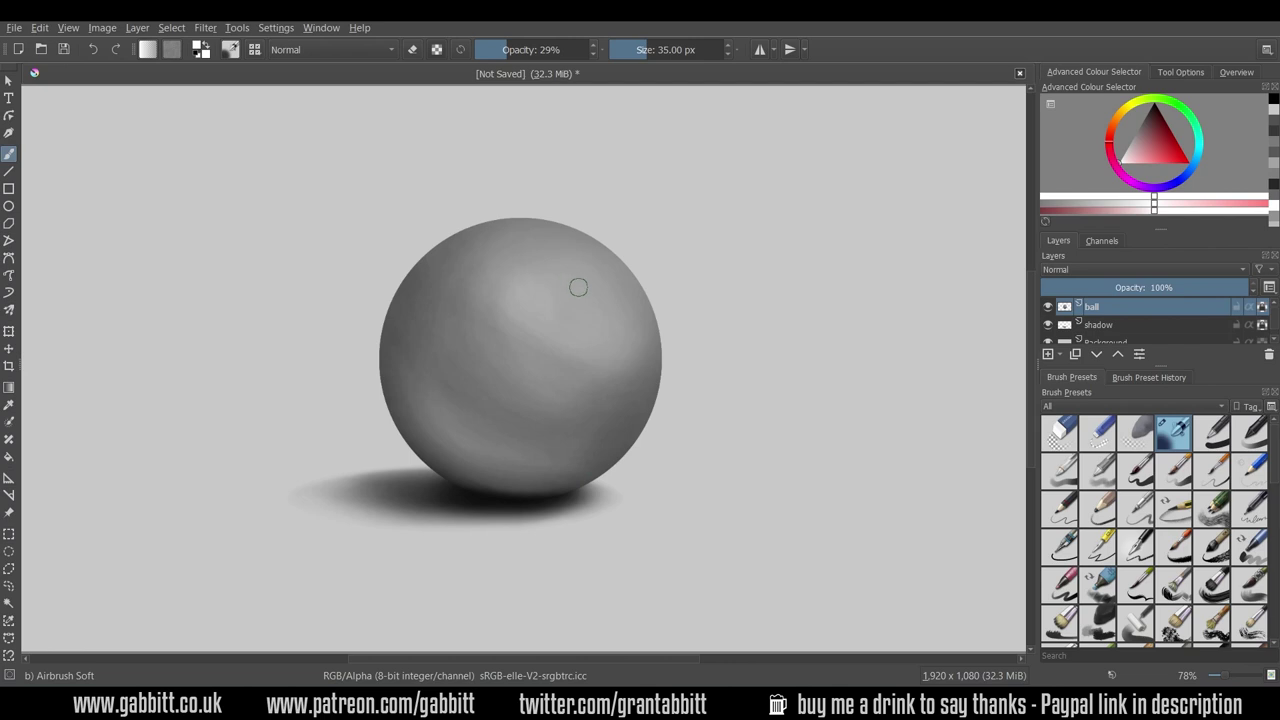
{"action": "left_click_drag", "start_coordinate": [580, 286], "coordinate": [580, 289]}
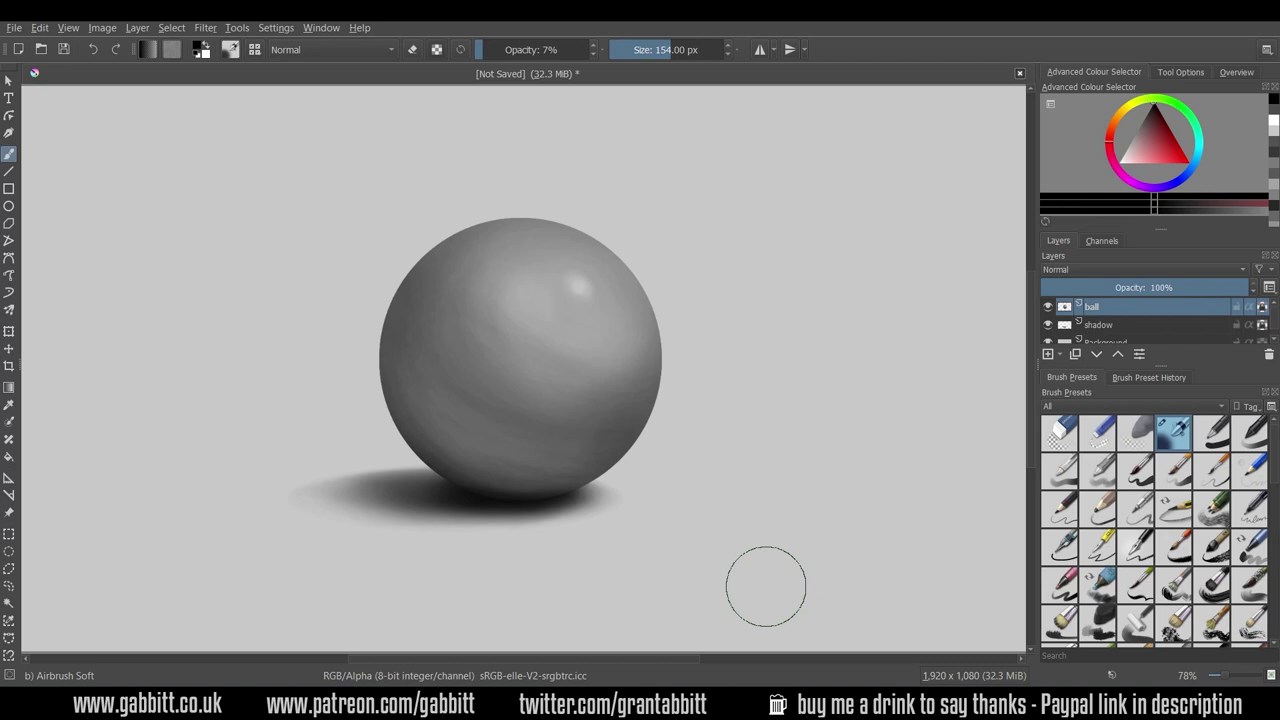
Add a layer above the ball and scribble cyan across the ball past its right edge with the 7.5 px Basic-6 Details brush.
{"action": "left_click", "coordinate": [1048, 355]}
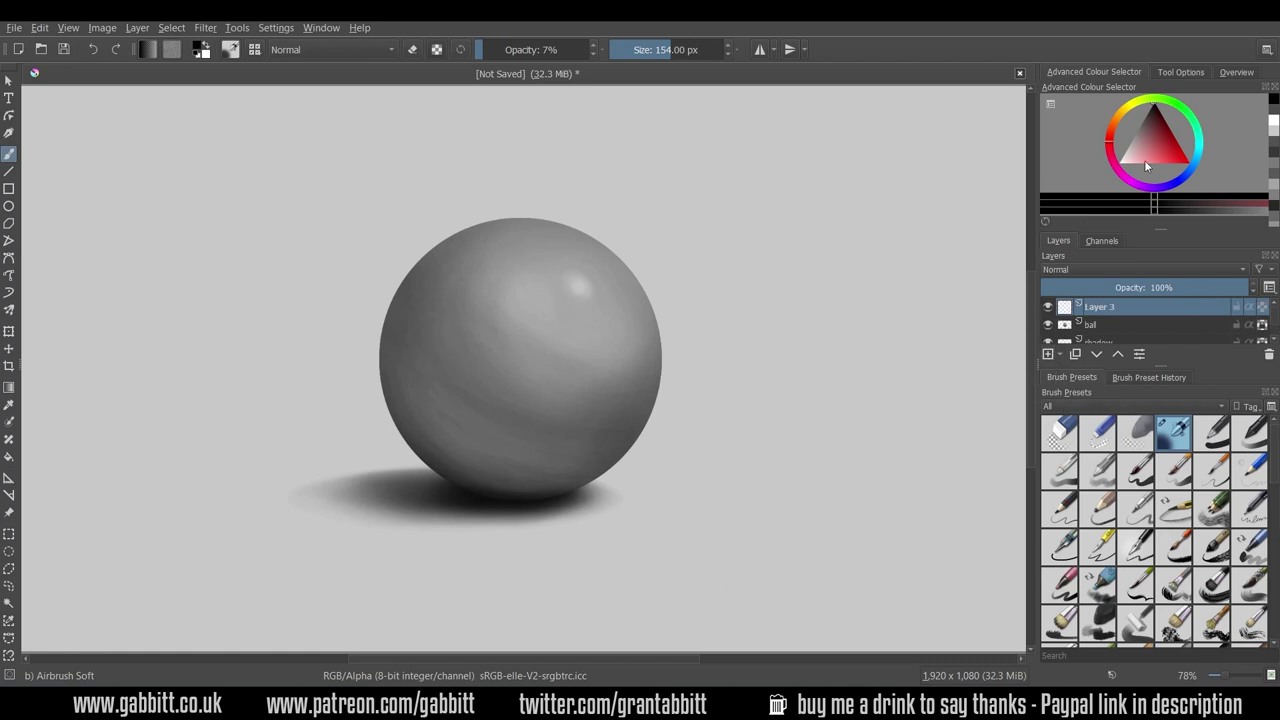
{"action": "left_click", "coordinate": [1198, 162]}
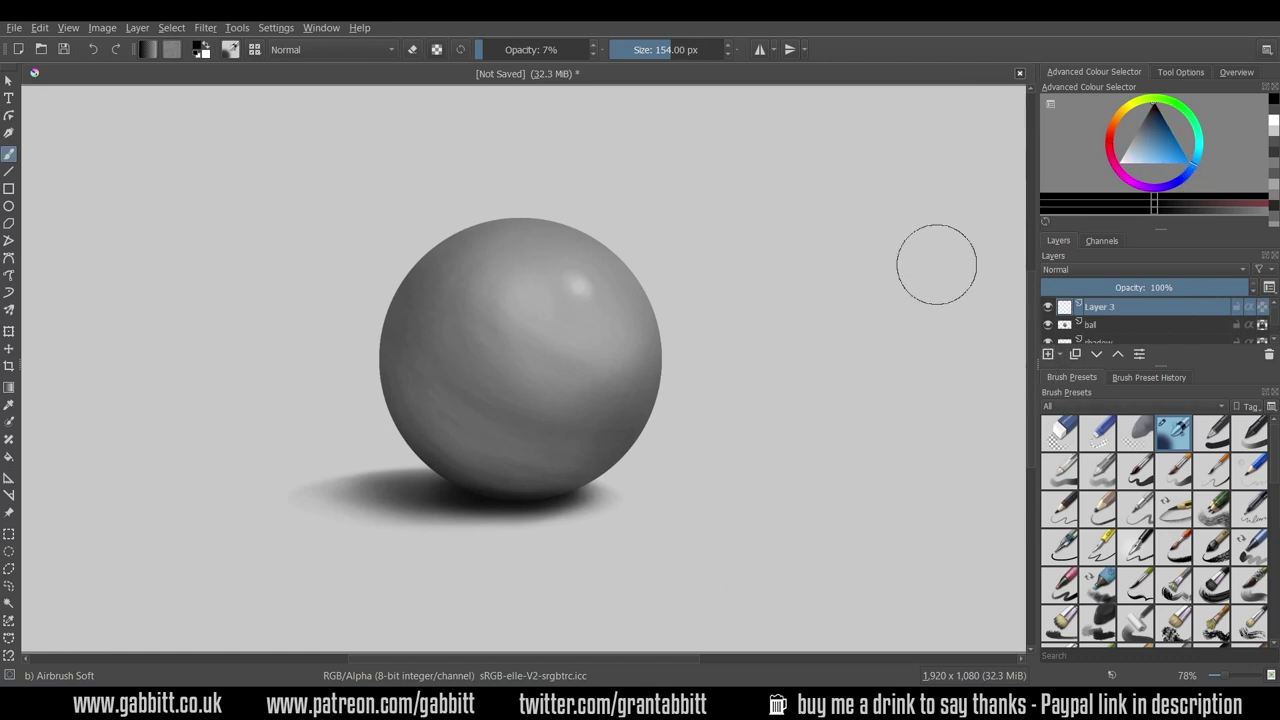
{"action": "left_click_drag", "start_coordinate": [1177, 154], "coordinate": [1205, 161]}
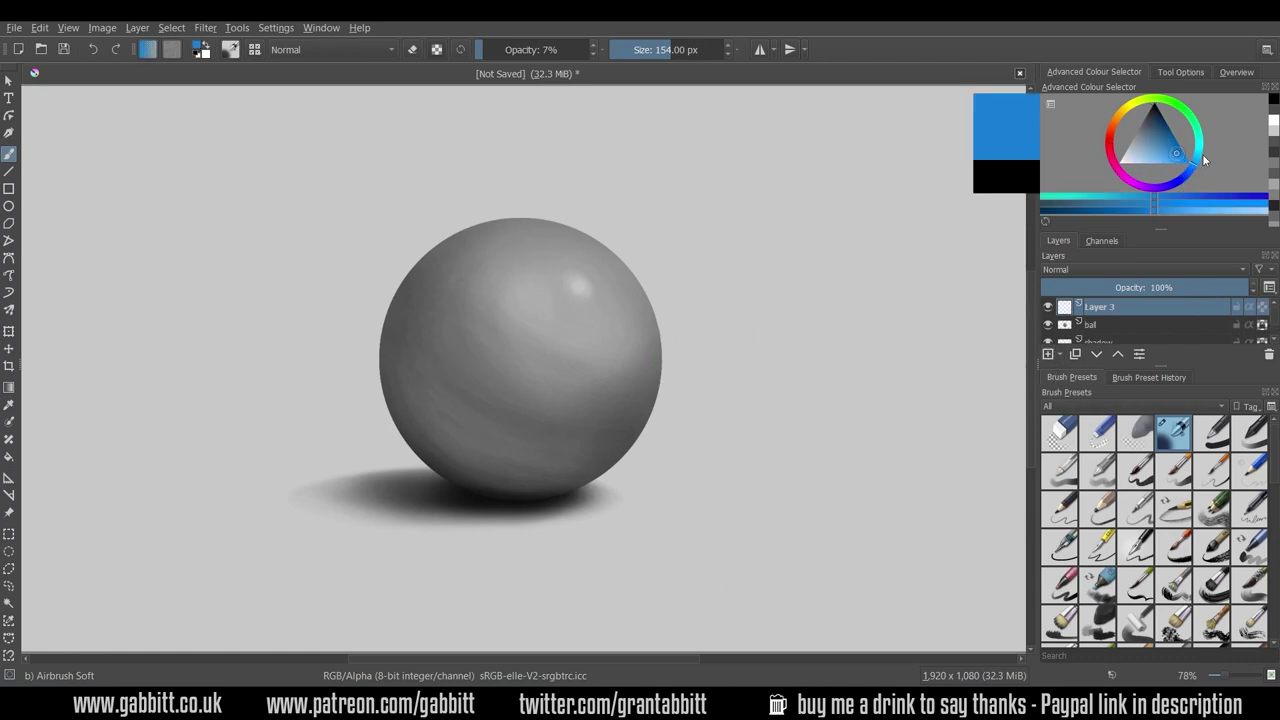
{"action": "left_click", "coordinate": [1199, 154]}
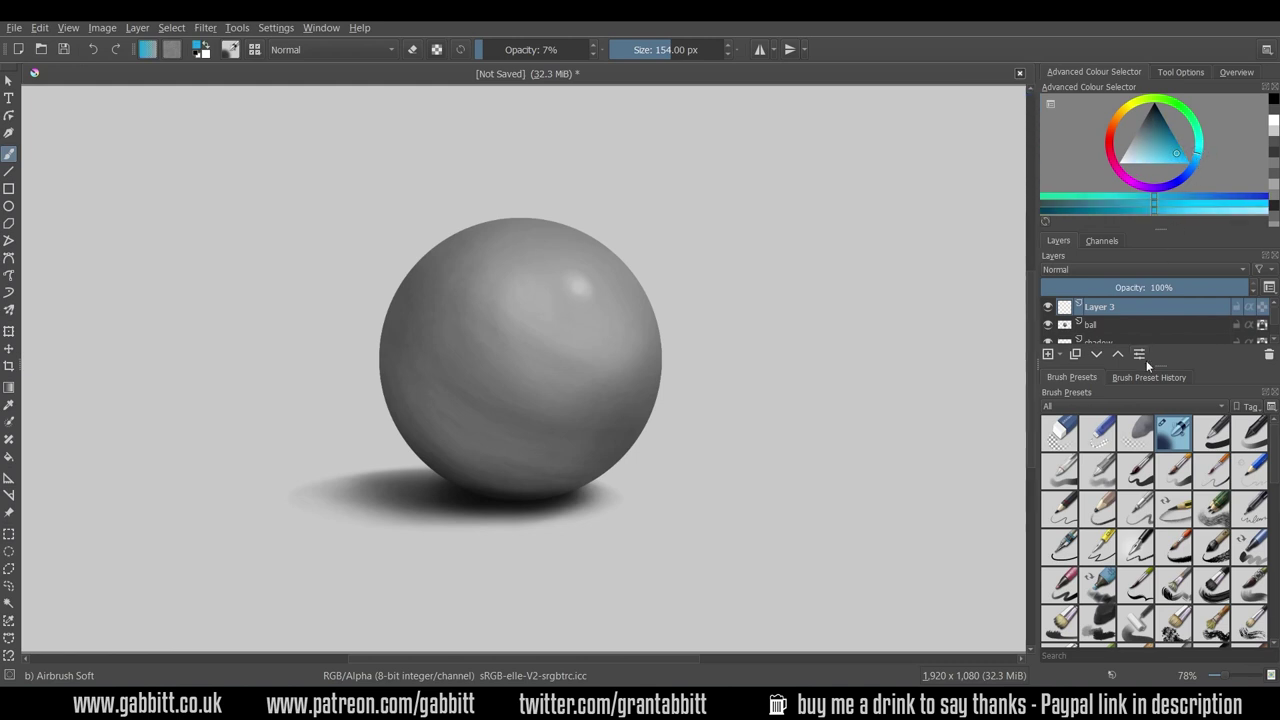
{"action": "left_click", "coordinate": [1211, 470]}
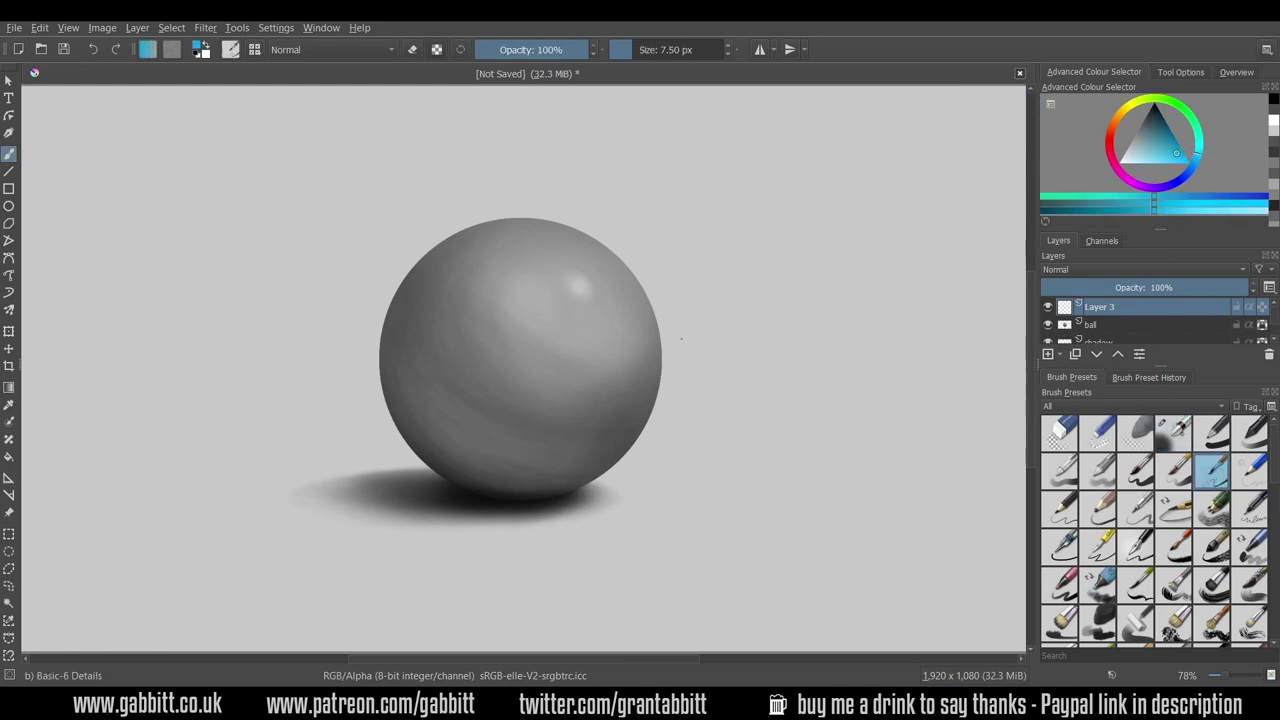
{"action": "mouse_move", "coordinate": [676, 343]}
{"action": "left_mouse_down"}
{"action": "mouse_move", "coordinate": [583, 458]}
{"action": "mouse_move", "coordinate": [540, 410]}
{"action": "mouse_move", "coordinate": [422, 332]}
{"action": "left_mouse_up"}
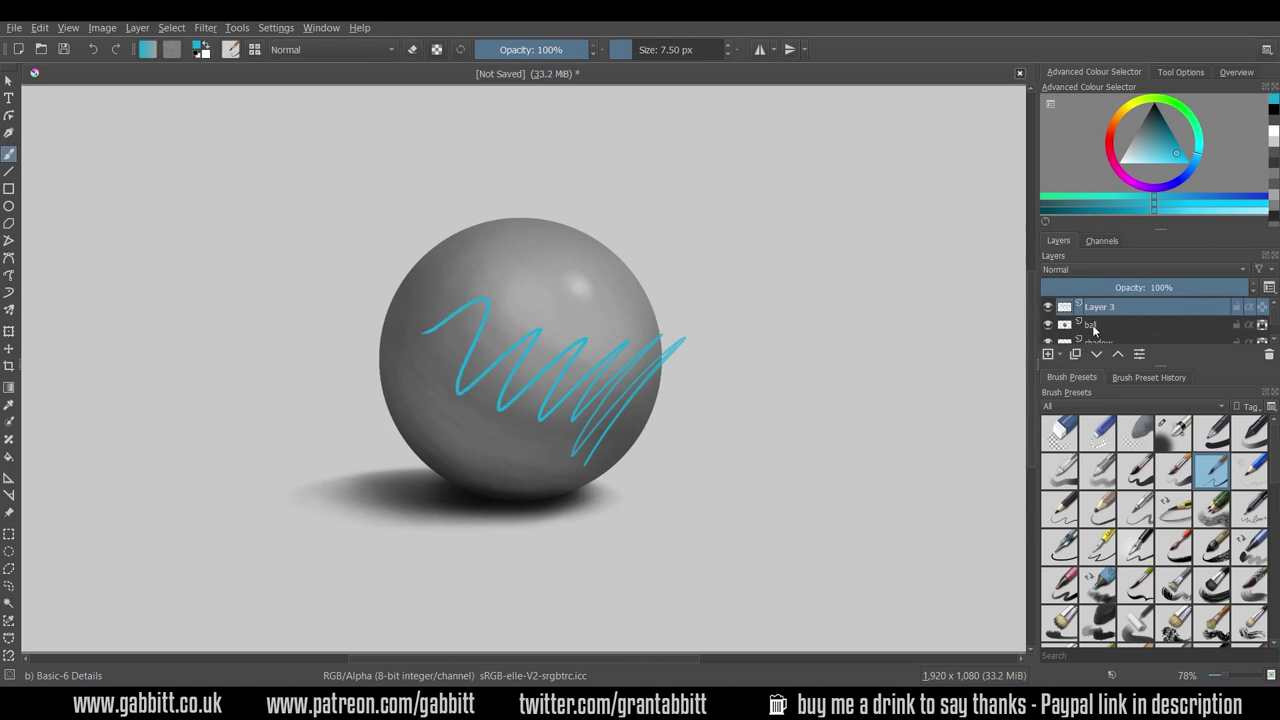
Group the ball layer with the scribble layer, naming the group "ball group" and the scribble layer "colour details".
{"action": "left_click", "coordinate": [1094, 327], "text": "ctrl"}
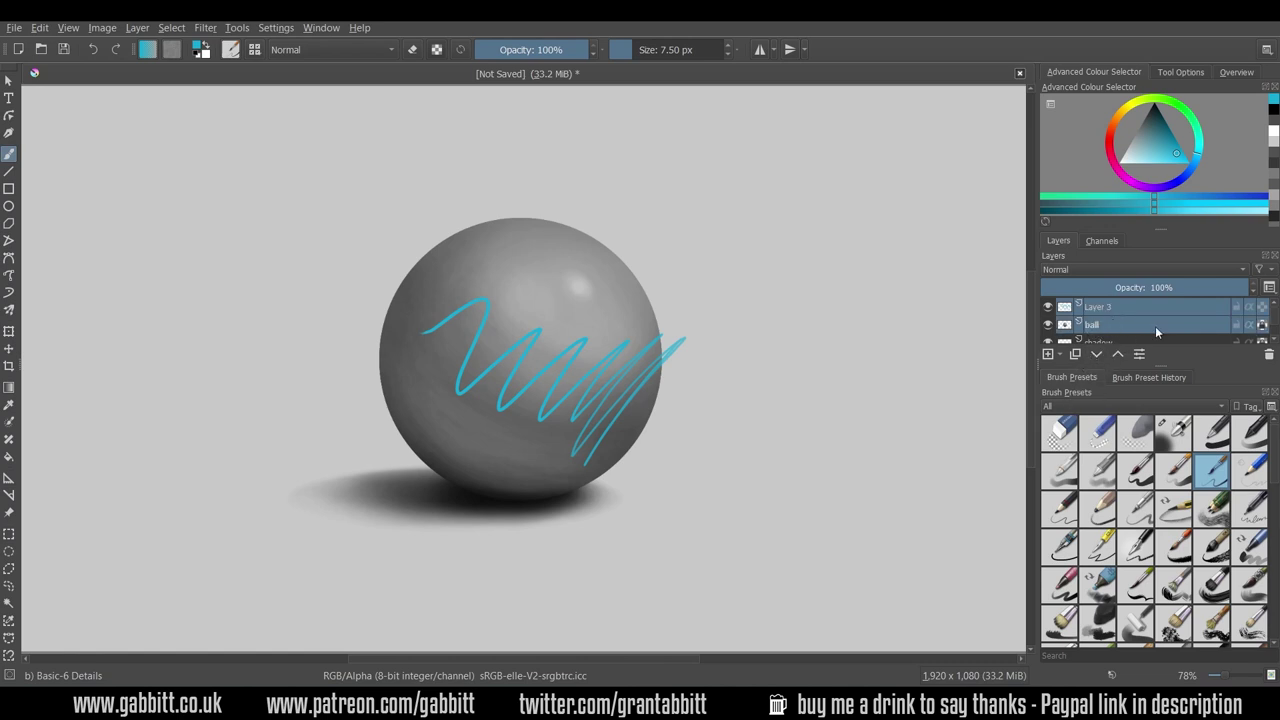
{"action": "key", "text": "ctrl+g"}
{"action": "left_click_drag", "start_coordinate": [1162, 367], "coordinate": [1165, 418]}
{"action": "double_click", "coordinate": [1104, 308]}
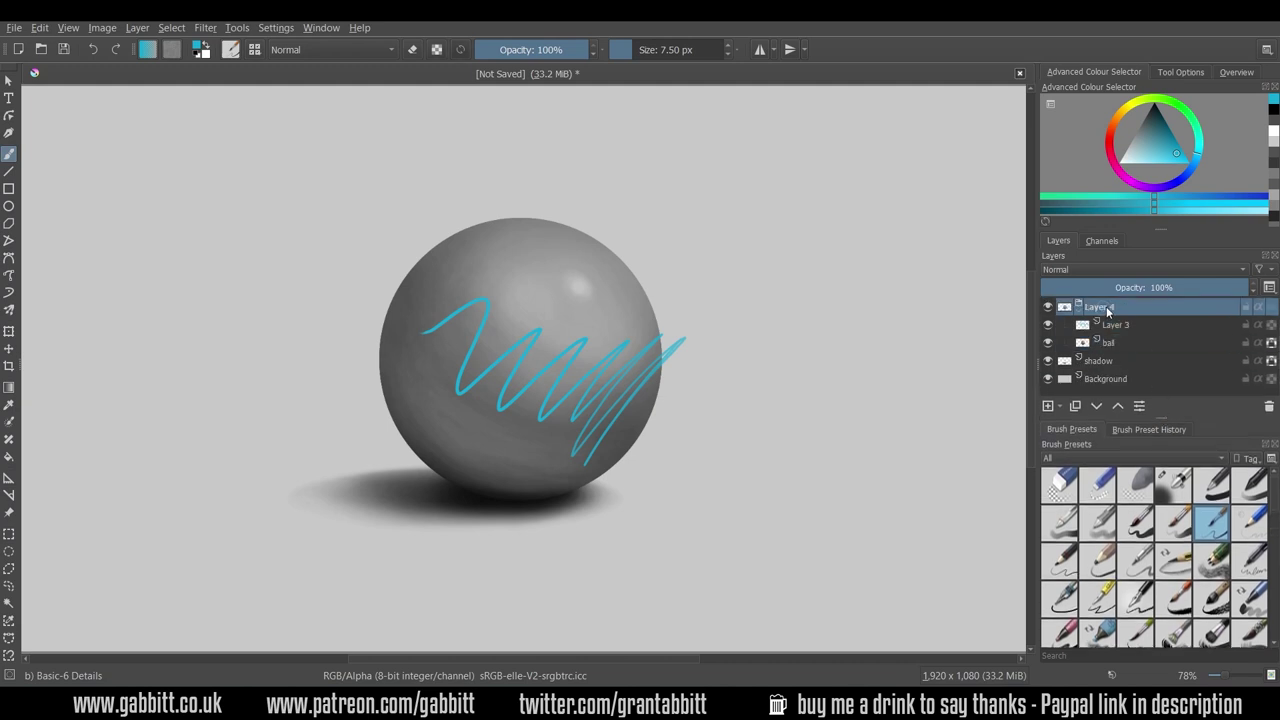
{"action": "type", "text": "ball group"}
{"action": "key", "text": "Tab"}
{"action": "type", "text": "colour details"}
{"action": "key", "text": "Return"}
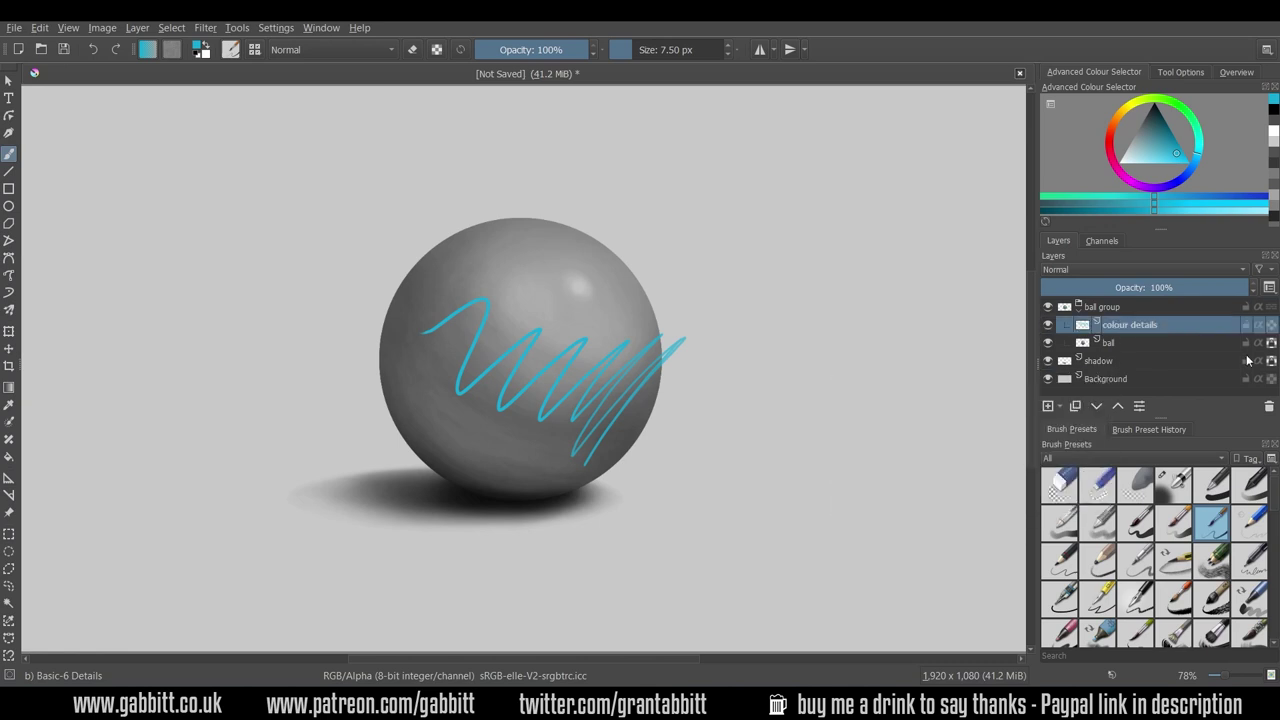
Toggle Inherit Alpha on the colour details layer to compare the scribble's clipping, leaving it on.
{"action": "mouse_move", "coordinate": [1262, 331]}
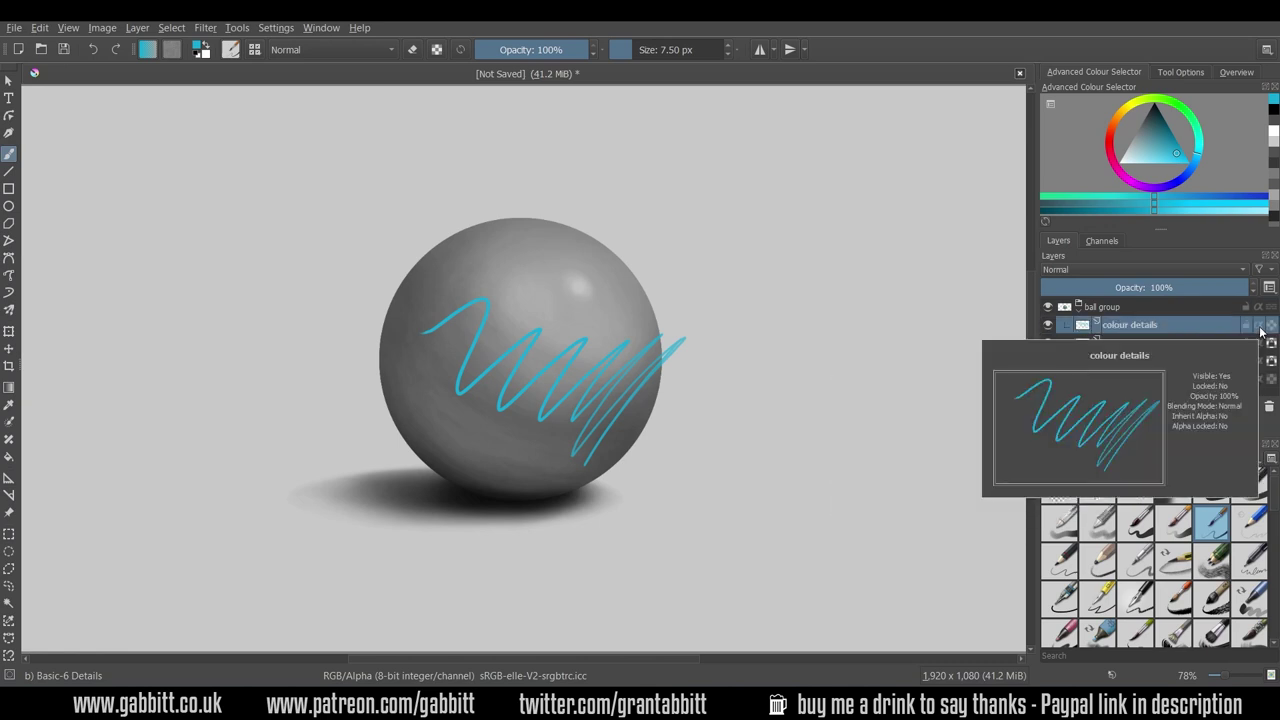
{"action": "left_click", "coordinate": [1259, 327]}
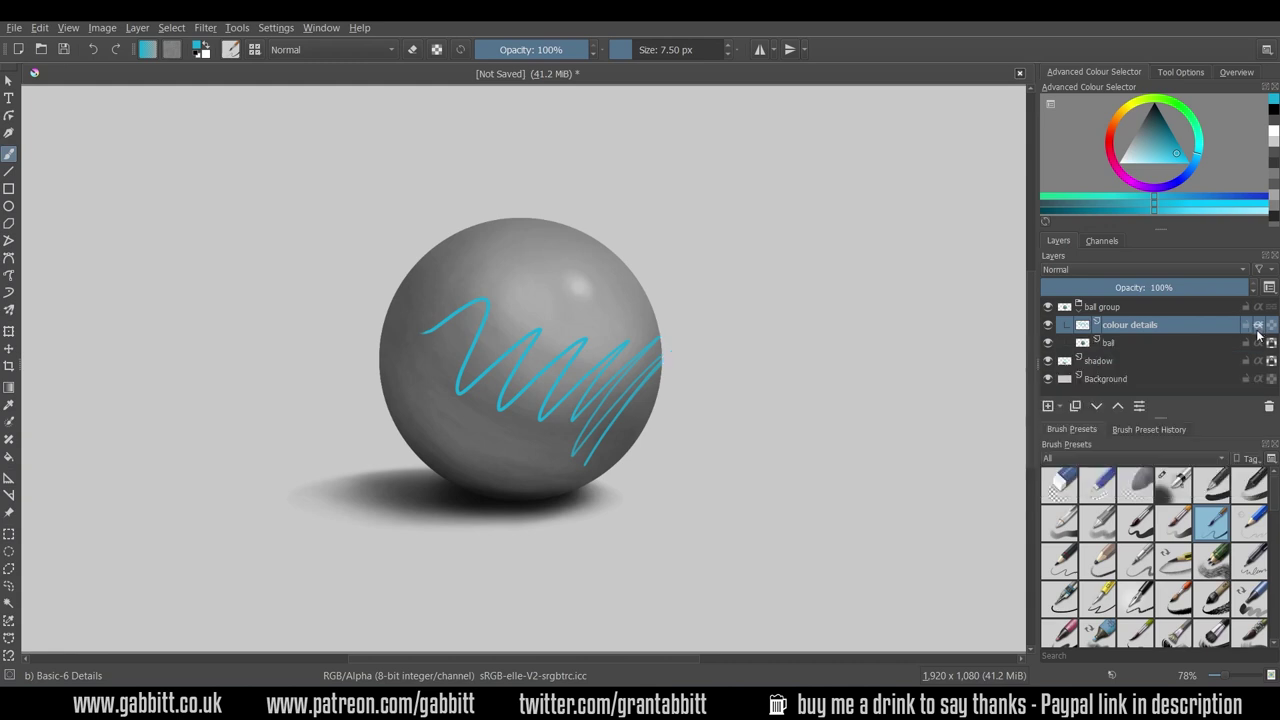
{"action": "left_click", "coordinate": [1258, 328]}
{"action": "left_click", "coordinate": [1258, 328]}
{"action": "left_click", "coordinate": [1258, 328]}
{"action": "left_click", "coordinate": [1258, 328]}
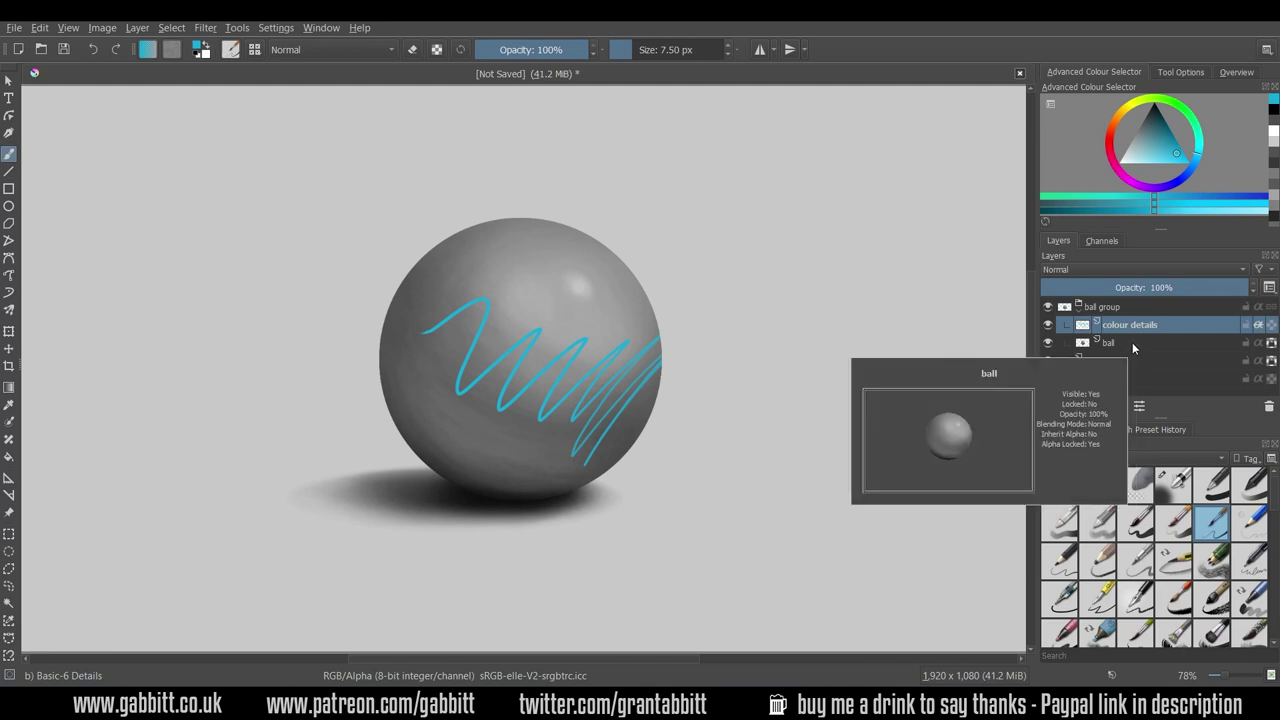
Add a layer beneath the ball inside the group and scribble black beside the ball's lower right edge at 24 px.
{"action": "left_click", "coordinate": [1116, 342]}
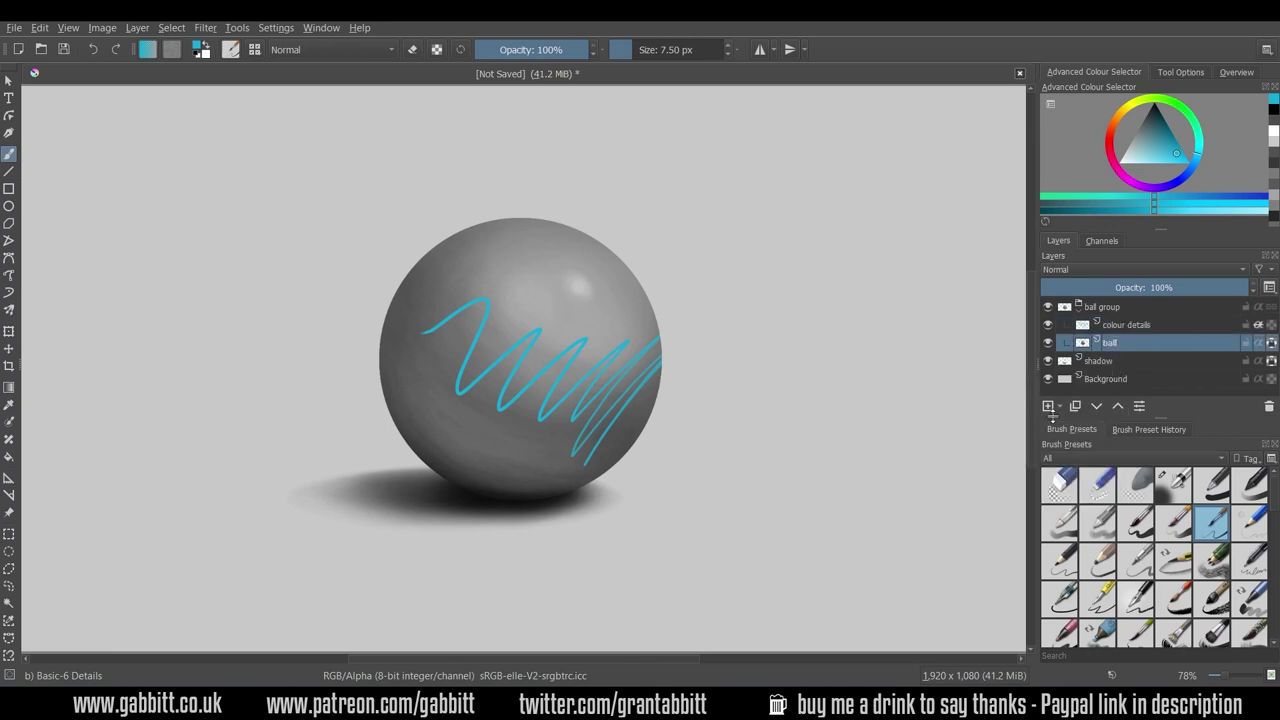
{"action": "left_click", "coordinate": [1048, 406]}
{"action": "left_click_drag", "start_coordinate": [1120, 345], "coordinate": [1121, 364]}
{"action": "mouse_move", "coordinate": [661, 390]}
{"action": "left_mouse_down"}
{"action": "mouse_move", "coordinate": [665, 452]}
{"action": "mouse_move", "coordinate": [718, 414]}
{"action": "mouse_move", "coordinate": [722, 428]}
{"action": "mouse_move", "coordinate": [690, 408]}
{"action": "left_mouse_up"}
On the colour details layer, paint the sampled cyan over the black scribble beside the ball.
{"action": "left_click", "coordinate": [1127, 326]}
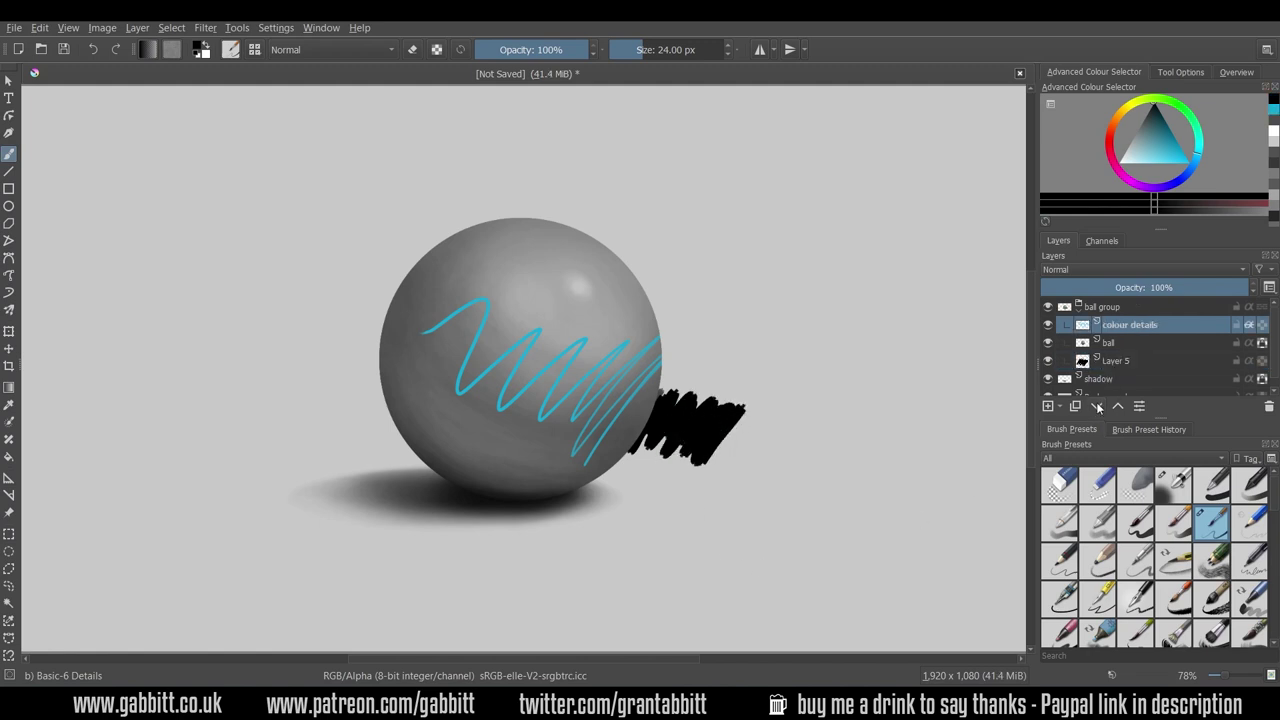
{"action": "left_click", "coordinate": [548, 398], "text": "ctrl"}
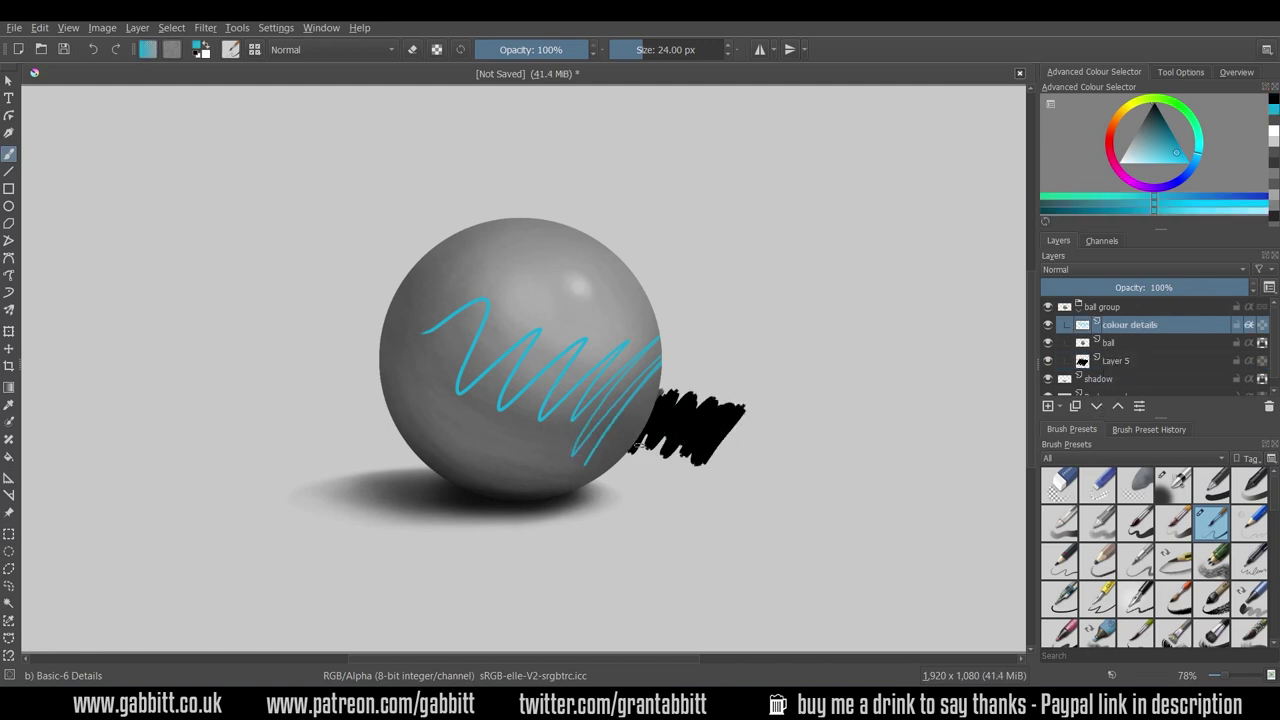
{"action": "mouse_move", "coordinate": [660, 405]}
{"action": "left_mouse_down"}
{"action": "mouse_move", "coordinate": [642, 425]}
{"action": "mouse_move", "coordinate": [720, 430]}
{"action": "mouse_move", "coordinate": [727, 447]}
{"action": "left_mouse_up"}
{"action": "mouse_move", "coordinate": [773, 408]}
{"action": "left_mouse_down"}
{"action": "mouse_move", "coordinate": [702, 386]}
{"action": "mouse_move", "coordinate": [723, 454]}
{"action": "left_mouse_up"}
Hide the black scribble layer beneath the ball, then delete it.
{"action": "left_click", "coordinate": [1126, 344]}
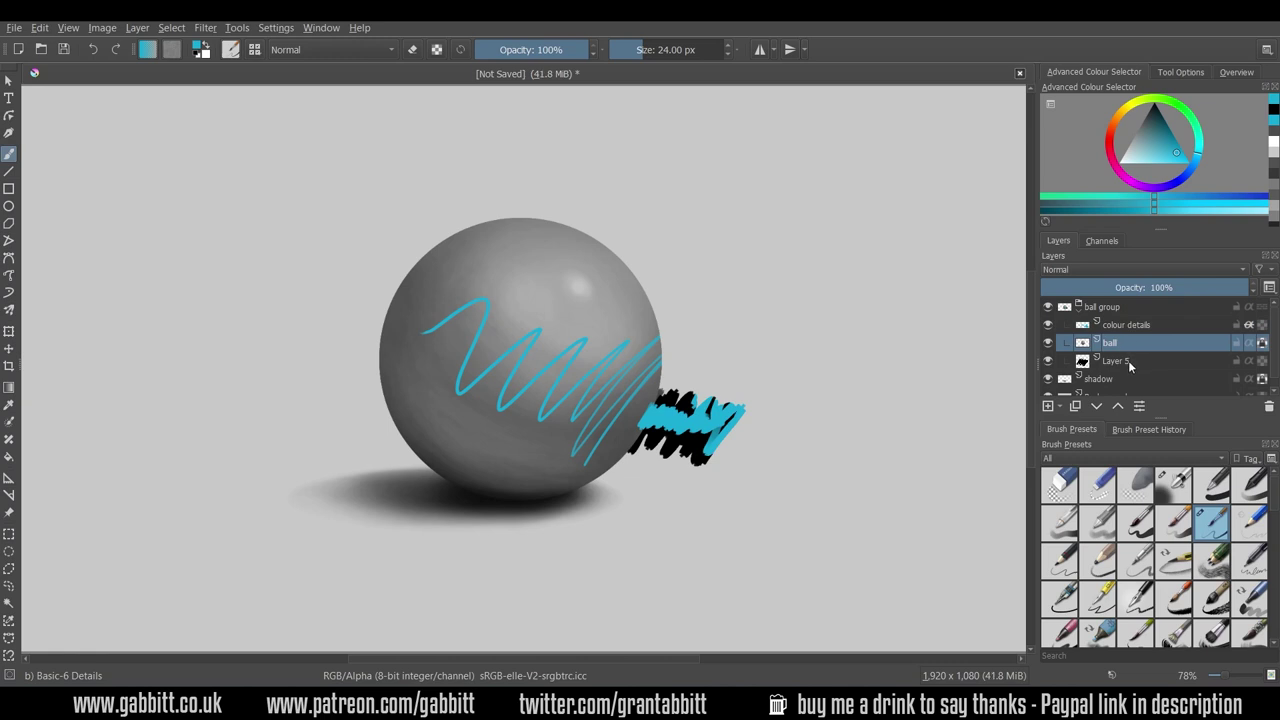
{"action": "left_click", "coordinate": [1128, 360]}
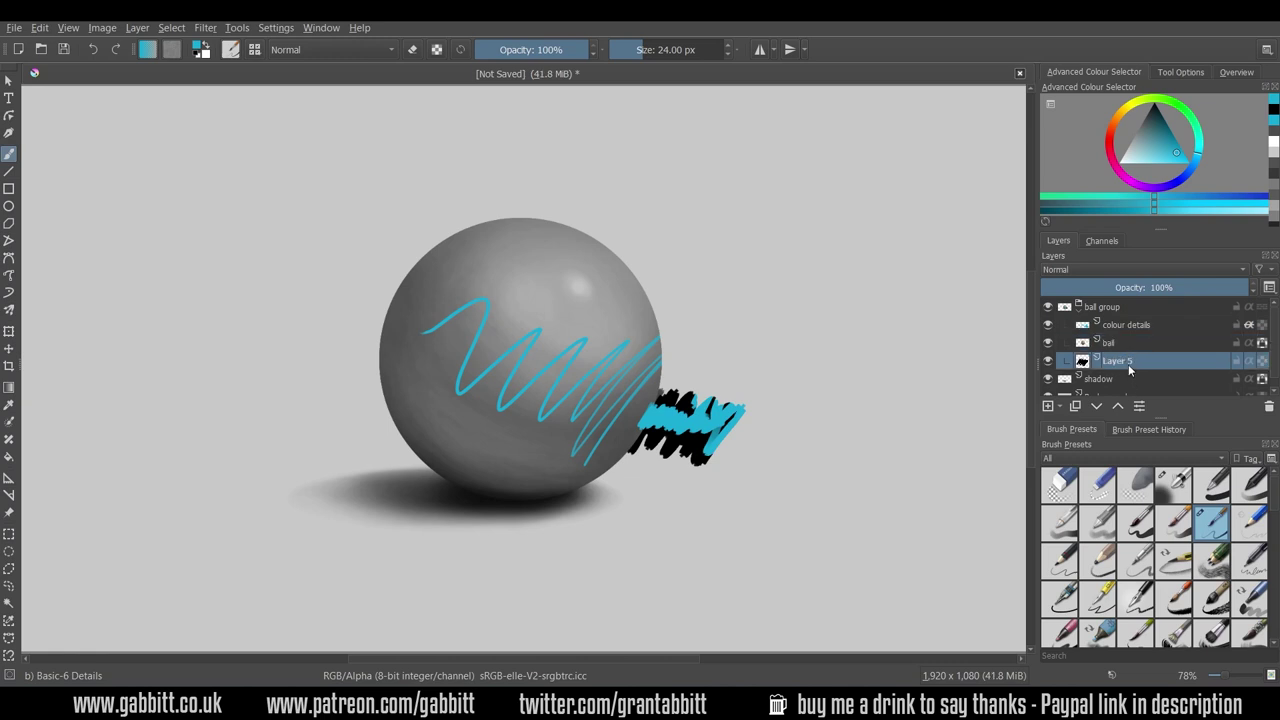
{"action": "left_click", "coordinate": [1048, 364]}
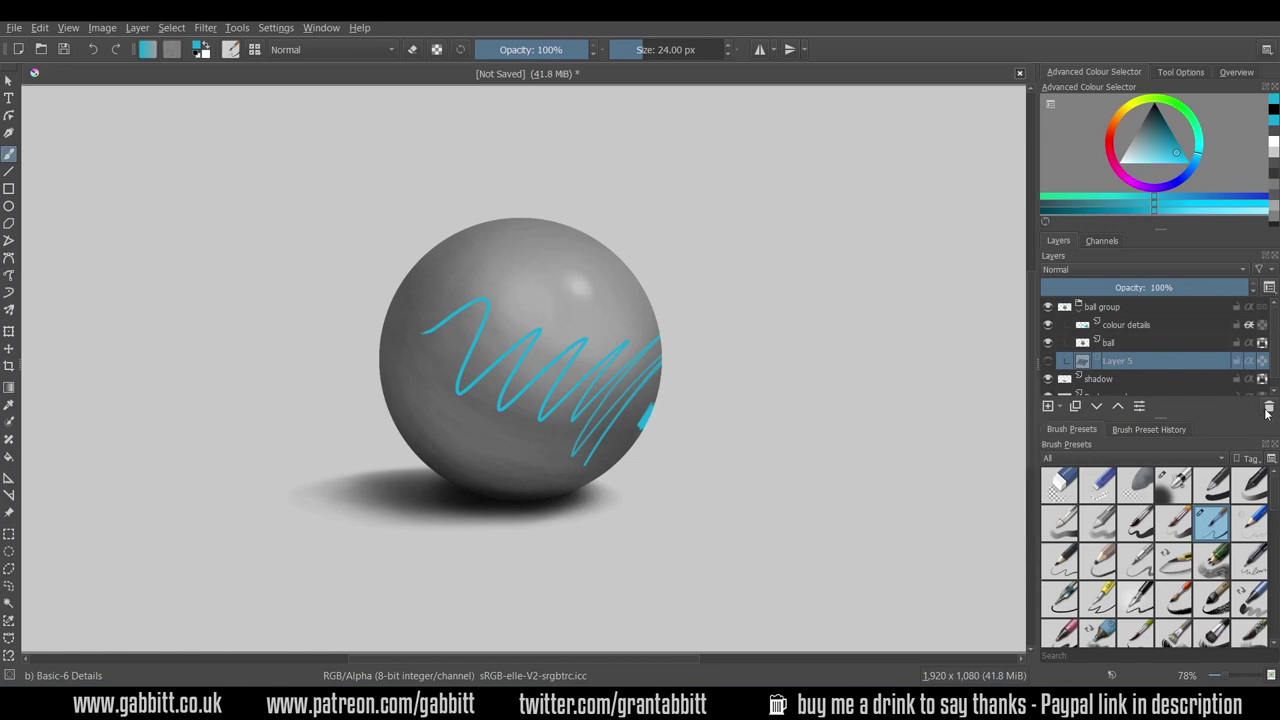
{"action": "left_click", "coordinate": [1268, 411]}
Delete the colour details layer and add a new layer with Inherit Alpha on above the ball layer.
{"action": "left_click", "coordinate": [1128, 326]}
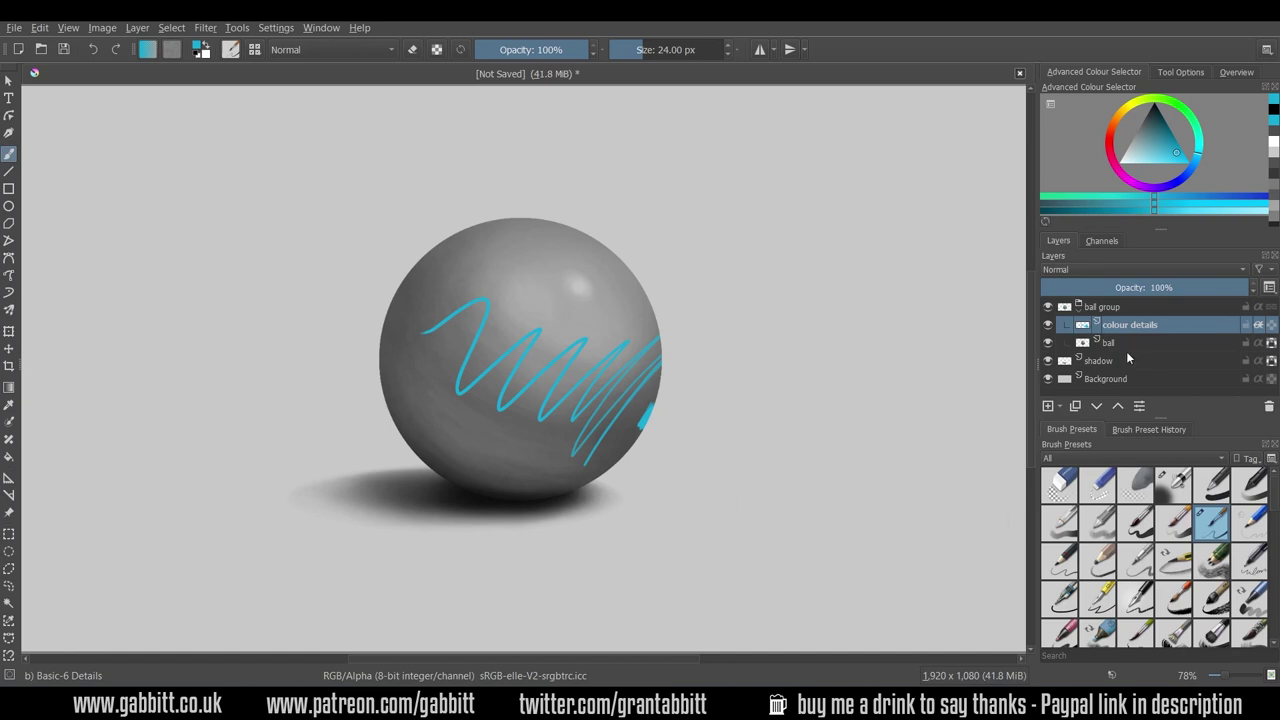
{"action": "key", "text": "shift+Delete"}
{"action": "left_click", "coordinate": [1050, 406]}
{"action": "left_click", "coordinate": [1259, 328]}
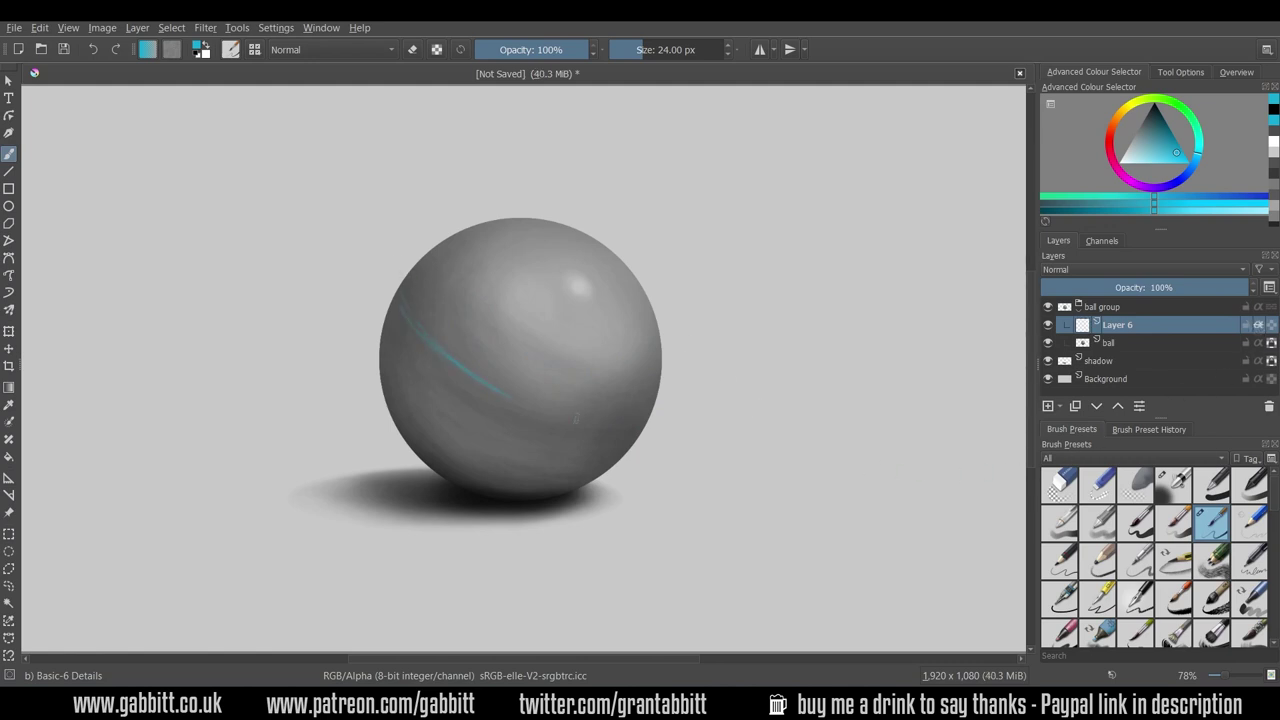
Paint a curved cyan stripe diagonally across the ball, from its upper left edge to its lower right edge, at 24 px.
{"action": "left_click_drag", "start_coordinate": [510, 398], "coordinate": [625, 428]}
{"action": "mouse_move", "coordinate": [472, 384]}
{"action": "left_mouse_down"}
{"action": "mouse_move", "coordinate": [610, 432]}
{"action": "mouse_move", "coordinate": [660, 426]}
{"action": "left_mouse_up"}
{"action": "mouse_move", "coordinate": [394, 282]}
{"action": "left_mouse_down"}
{"action": "mouse_move", "coordinate": [411, 320]}
{"action": "mouse_move", "coordinate": [520, 407]}
{"action": "mouse_move", "coordinate": [645, 430]}
{"action": "left_mouse_up"}
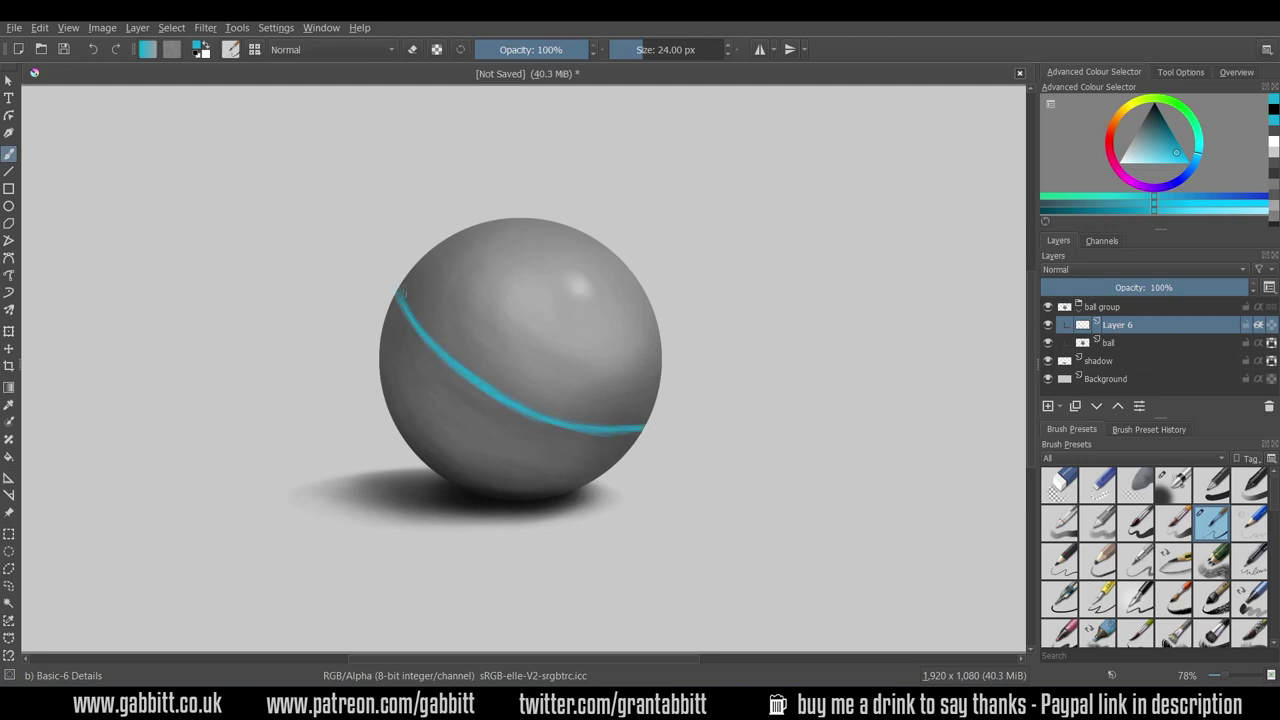
{"action": "left_click_drag", "start_coordinate": [399, 288], "coordinate": [402, 304]}
{"action": "mouse_move", "coordinate": [652, 417]}
{"action": "left_mouse_down"}
{"action": "mouse_move", "coordinate": [640, 426]}
{"action": "mouse_move", "coordinate": [656, 411]}
{"action": "left_mouse_up"}
On the ball layer, erase small notches in the ball's outline at both ends of the stripe, using an 8 px eraser.
{"action": "left_click", "coordinate": [1118, 344]}
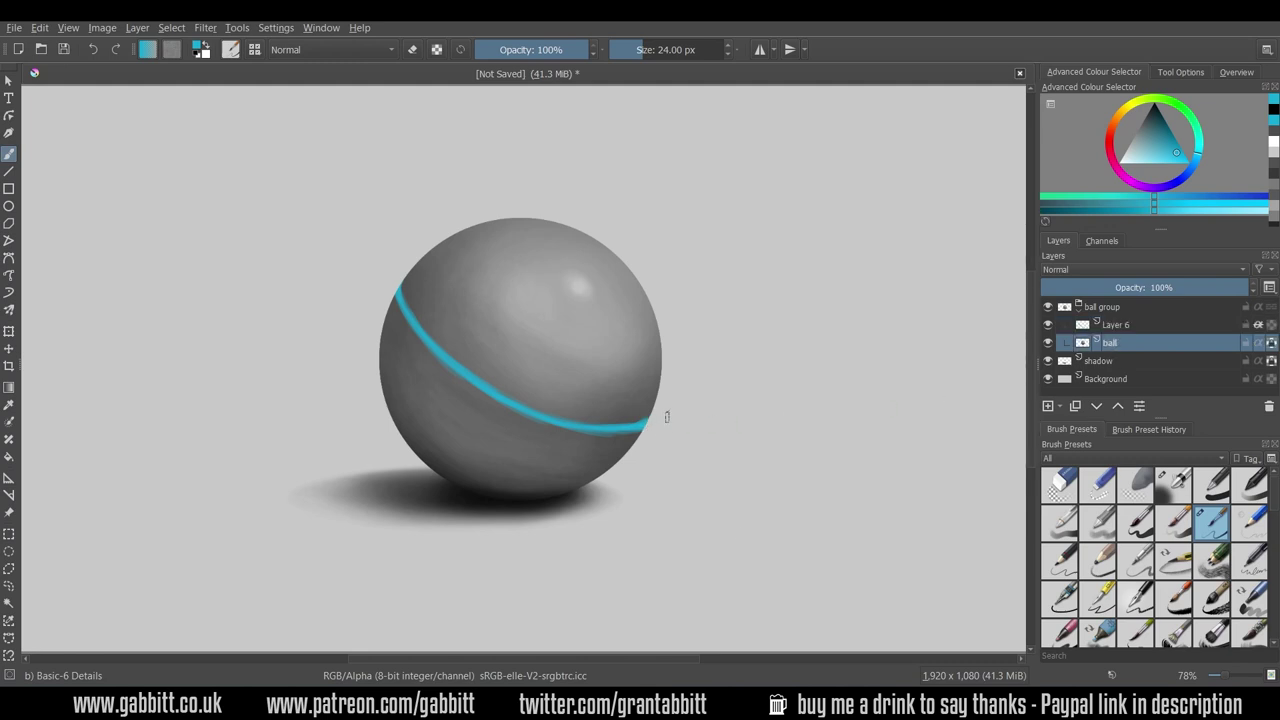
{"action": "key", "text": "e"}
{"action": "key", "text": "bracketleft"}
{"action": "key", "text": "plus"}
{"action": "key", "text": "plus"}
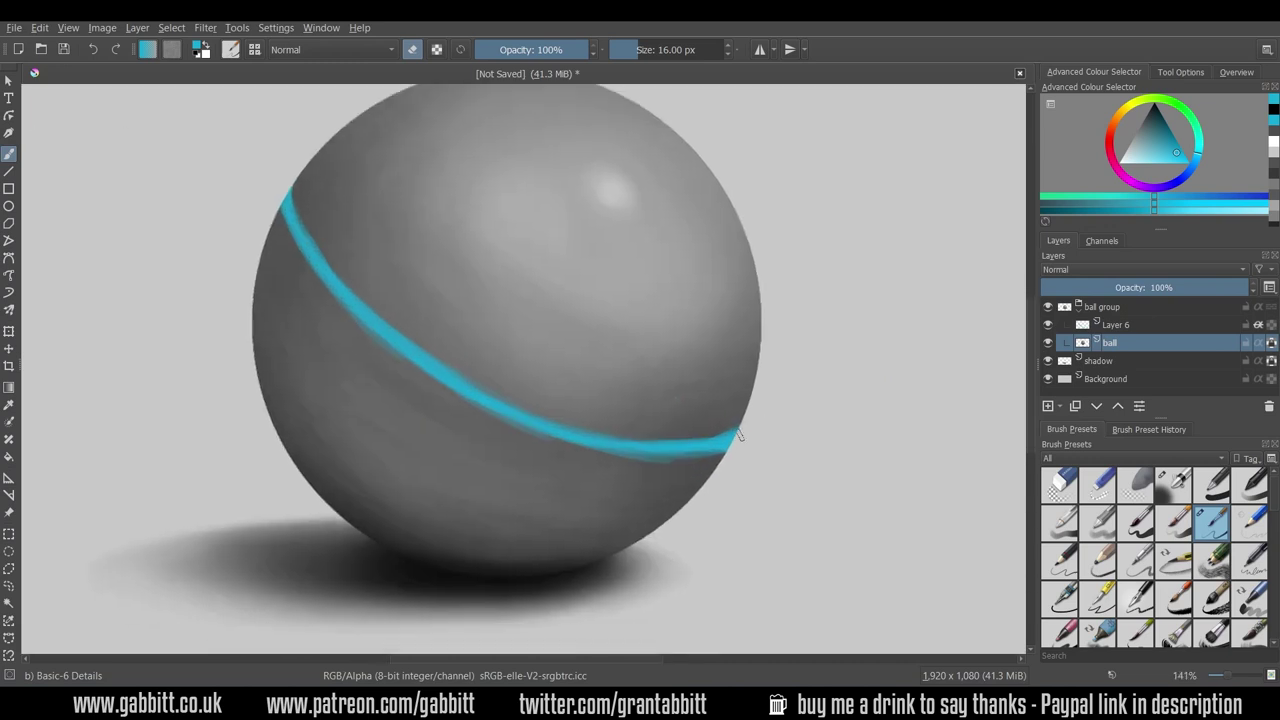
{"action": "key", "text": "bracketleft"}
{"action": "key", "text": "bracketleft"}
Rename the stripe layer "colour details".
{"action": "left_click", "coordinate": [1128, 328]}
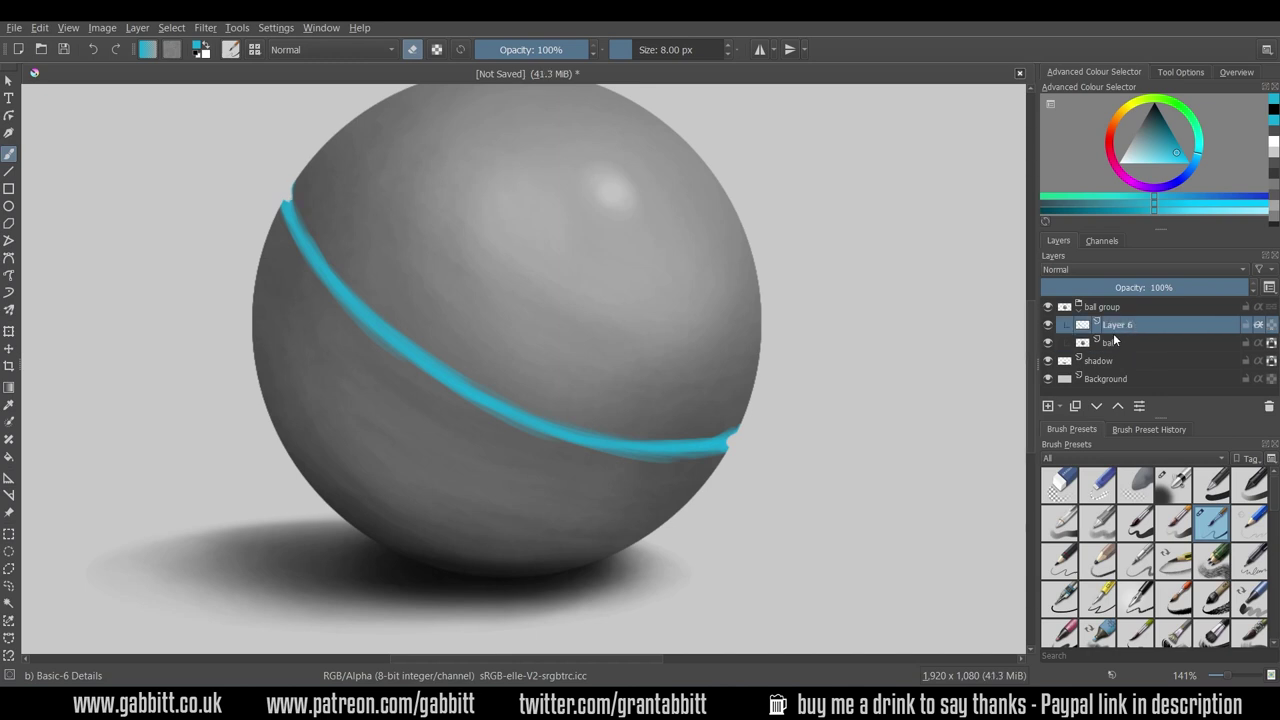
{"action": "double_click", "coordinate": [1120, 327]}
{"action": "type", "text": "colour details"}
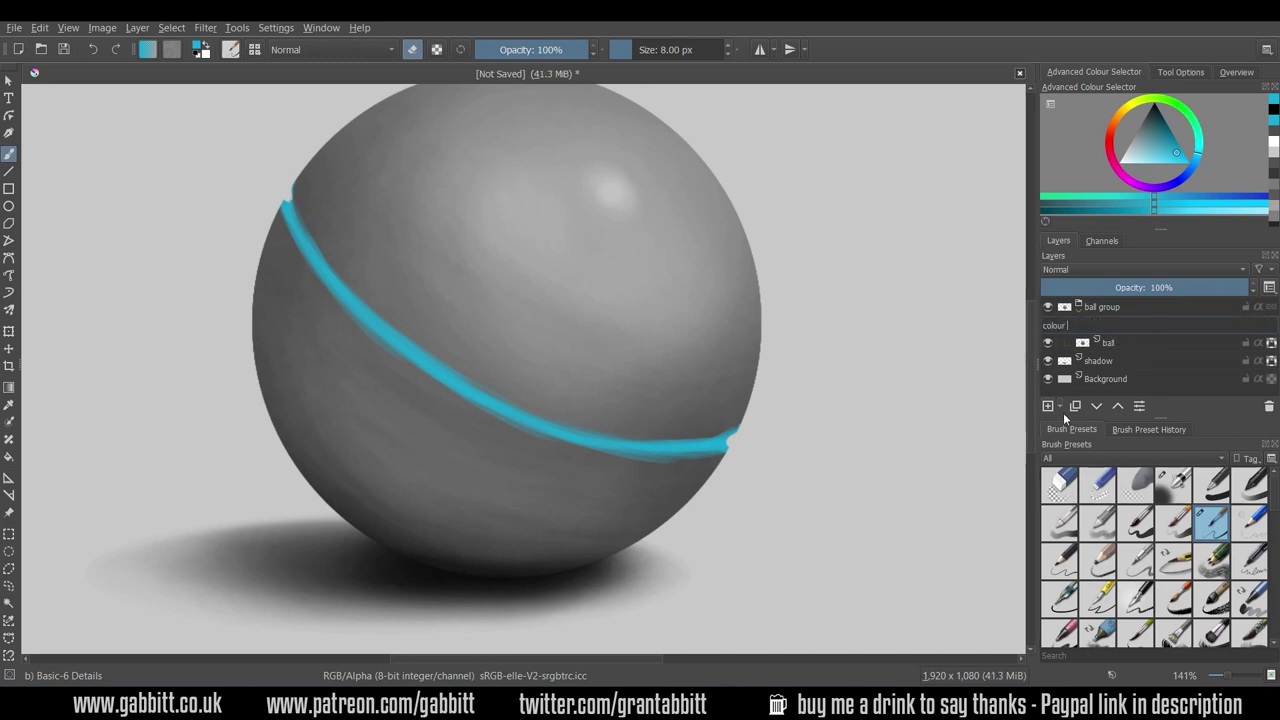
{"action": "key", "text": "Return"}
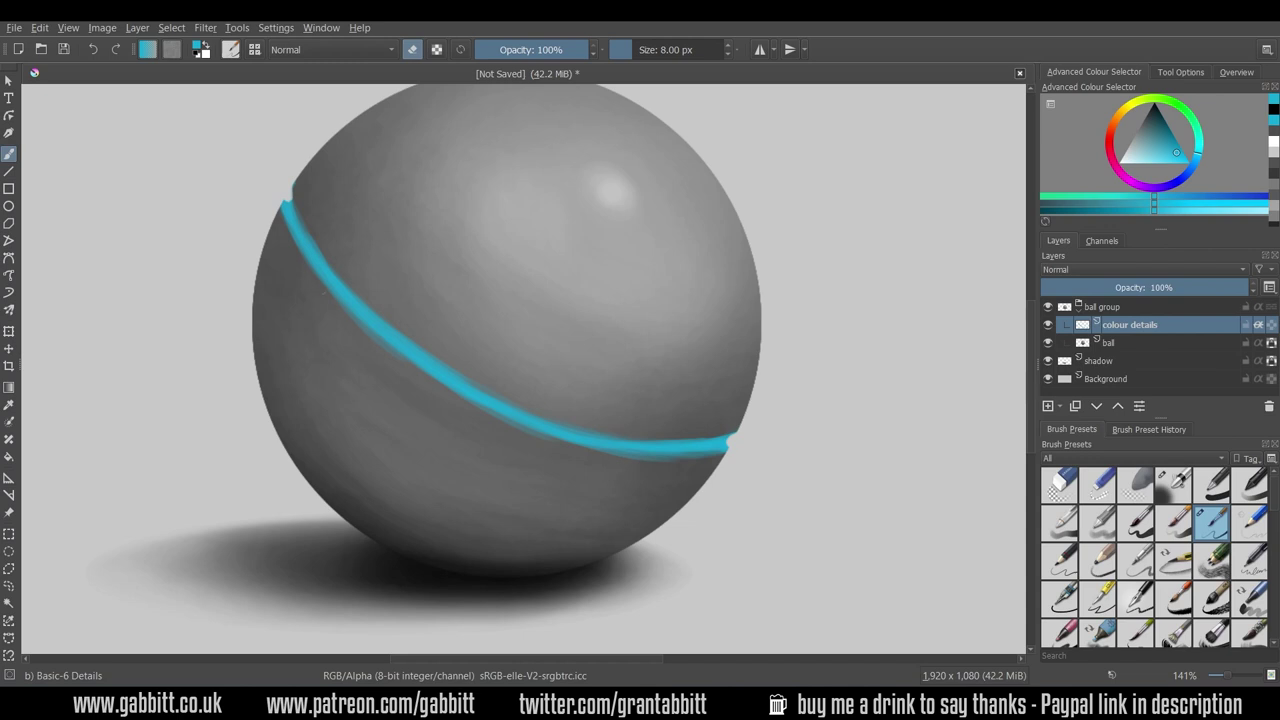
Paint a pale cyan highlight along the centre of the stripe with the 8 px brush.
{"action": "left_click", "coordinate": [1141, 160]}
{"action": "key", "text": "e"}
{"action": "mouse_move", "coordinate": [288, 205]}
{"action": "left_mouse_down"}
{"action": "mouse_move", "coordinate": [606, 440]}
{"action": "mouse_move", "coordinate": [726, 445]}
{"action": "left_mouse_up"}
Refine the stripe with thin light and darker cyan lines along its length, using a 2 px brush.
{"action": "left_click", "coordinate": [1143, 160]}
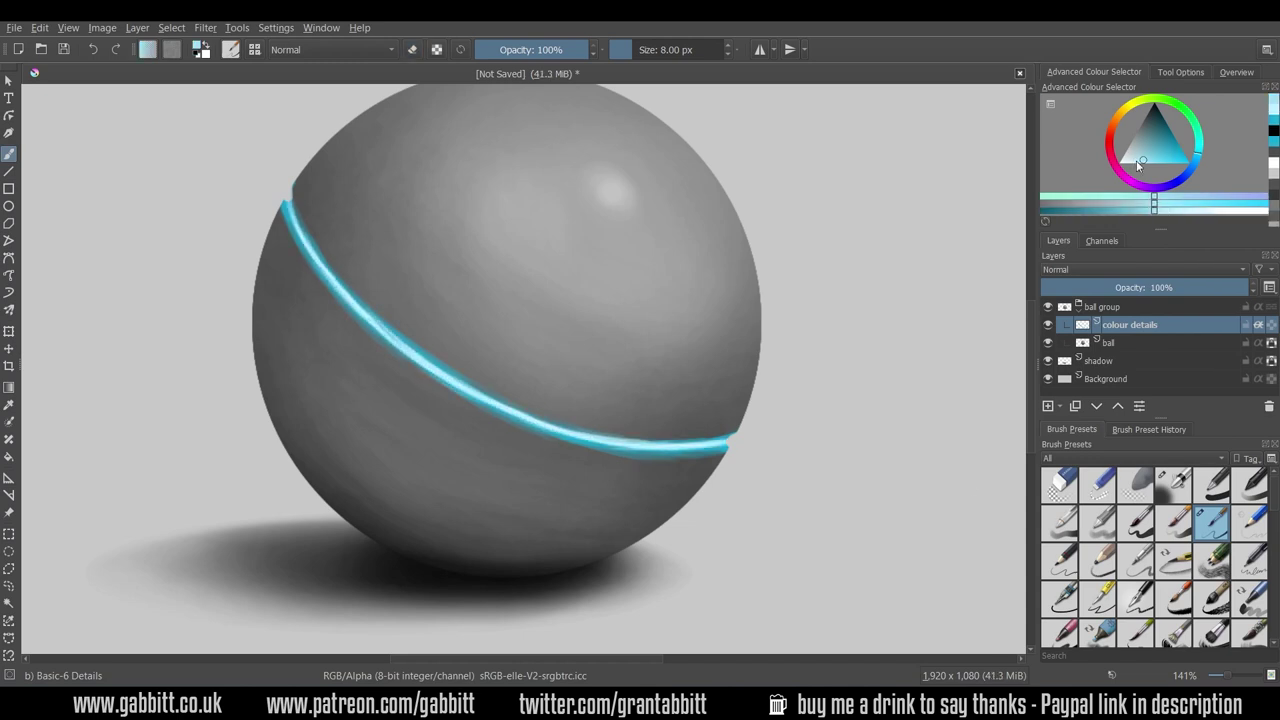
{"action": "key", "text": "bracketleft"}
{"action": "key", "text": "bracketleft"}
{"action": "key", "text": "bracketleft"}
{"action": "key", "text": "bracketleft"}
{"action": "key", "text": "bracketleft"}
{"action": "left_click_drag", "start_coordinate": [410, 366], "coordinate": [520, 422]}
{"action": "left_click_drag", "start_coordinate": [380, 346], "coordinate": [506, 416]}
{"action": "left_click_drag", "start_coordinate": [290, 228], "coordinate": [478, 408]}
{"action": "key", "text": "e"}
{"action": "key", "text": "e"}
{"action": "left_click_drag", "start_coordinate": [352, 316], "coordinate": [466, 402]}
{"action": "mouse_move", "coordinate": [482, 410]}
{"action": "left_mouse_down"}
{"action": "mouse_move", "coordinate": [726, 452]}
{"action": "mouse_move", "coordinate": [540, 436]}
{"action": "left_mouse_up"}
{"action": "key", "text": "e"}
{"action": "key", "text": "e"}
{"action": "key", "text": "1"}
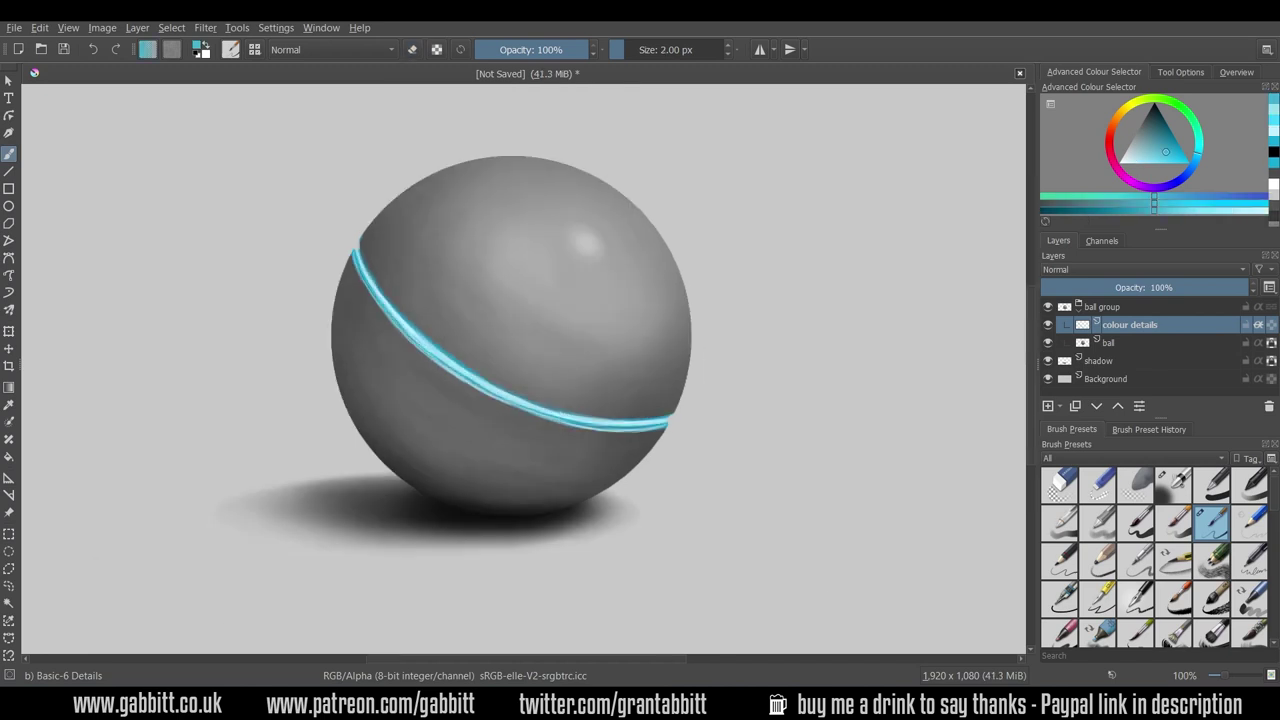
Add a new layer above colour details in the ball group and name it "glow".
{"action": "left_click", "coordinate": [1048, 406]}
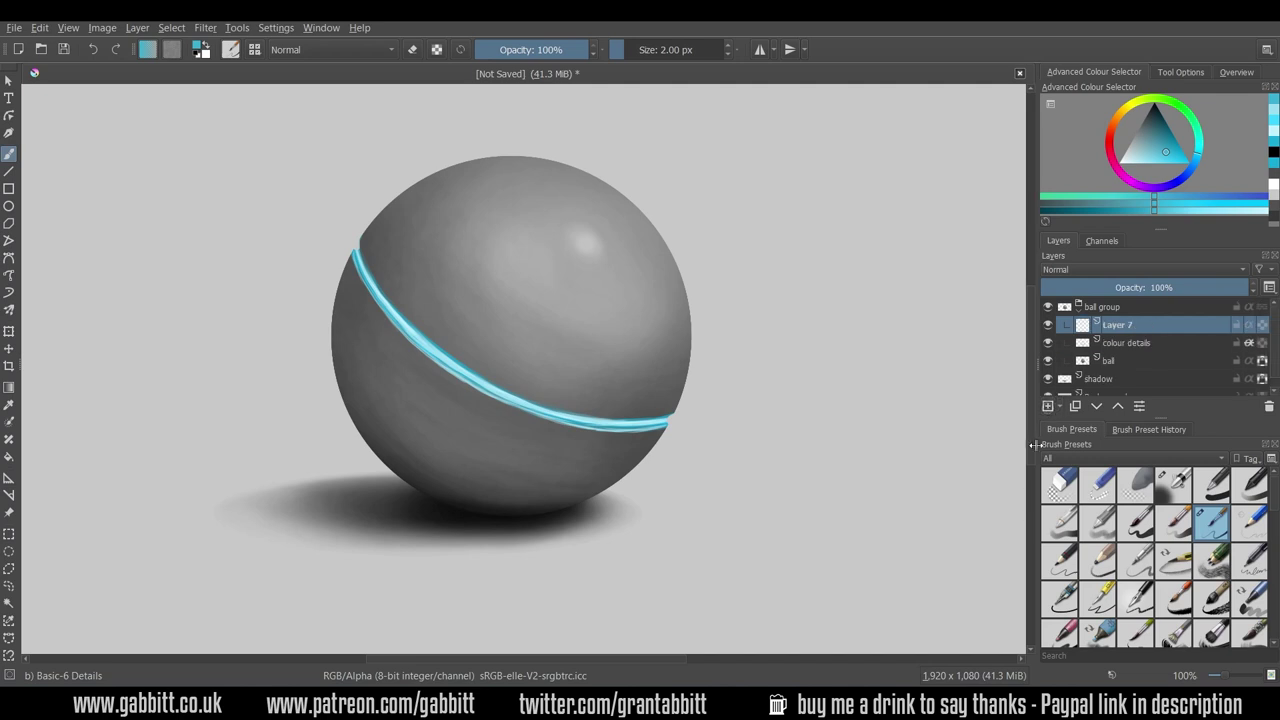
{"action": "key", "text": "F2"}
{"action": "type", "text": "glow"}
{"action": "key", "text": "Return"}
Airbrush a narrow bright cyan glow along the stripe using Airbrush Soft at 7% opacity with a reduced brush size.
{"action": "left_click", "coordinate": [1176, 490]}
{"action": "left_click", "coordinate": [1178, 166]}
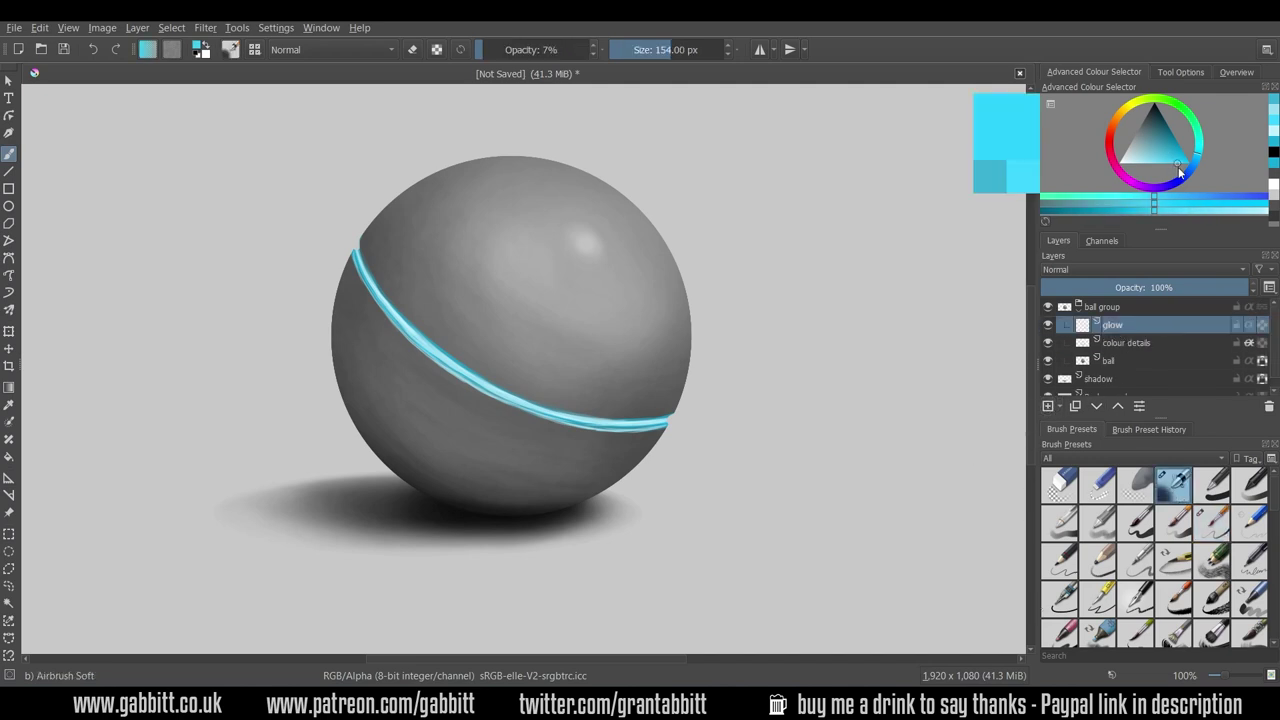
{"action": "left_click_drag", "start_coordinate": [1198, 156], "coordinate": [1201, 157]}
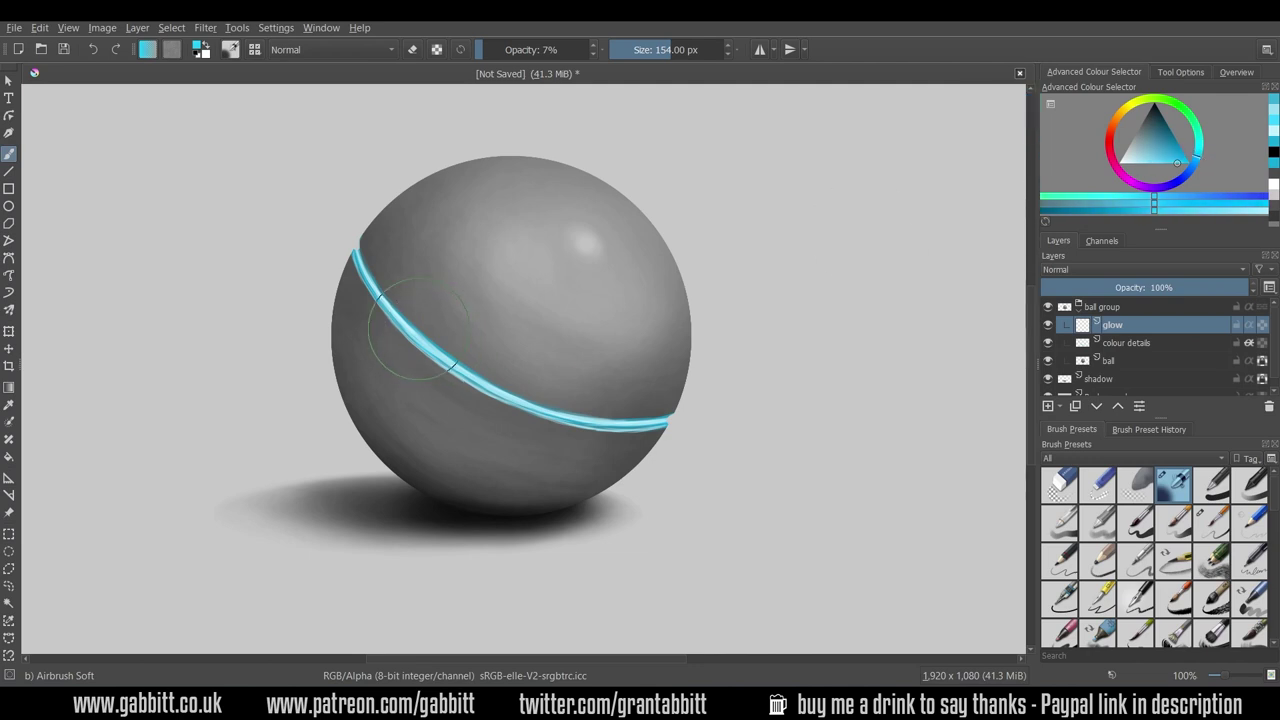
{"action": "key", "text": "bracketleft"}
{"action": "key", "text": "bracketleft"}
{"action": "key", "text": "bracketleft"}
{"action": "key", "text": "bracketleft"}
{"action": "key", "text": "bracketleft"}
{"action": "key", "text": "bracketleft"}
{"action": "key", "text": "bracketleft"}
{"action": "key", "text": "bracketleft"}
{"action": "key", "text": "bracketleft"}
{"action": "key", "text": "bracketleft"}
{"action": "key", "text": "bracketleft"}
{"action": "mouse_move", "coordinate": [356, 232]}
{"action": "left_mouse_down"}
{"action": "mouse_move", "coordinate": [434, 356]}
{"action": "mouse_move", "coordinate": [680, 420]}
{"action": "left_mouse_up"}
Widen the glow around the stripe with a 126 px soft airbrush.
{"action": "key", "text": "bracketright"}
{"action": "key", "text": "bracketright"}
{"action": "key", "text": "bracketright"}
{"action": "key", "text": "bracketright"}
{"action": "key", "text": "bracketright"}
{"action": "key", "text": "bracketright"}
{"action": "key", "text": "bracketright"}
{"action": "key", "text": "bracketright"}
{"action": "mouse_move", "coordinate": [404, 300]}
{"action": "left_mouse_down"}
{"action": "mouse_move", "coordinate": [443, 366]}
{"action": "mouse_move", "coordinate": [580, 423]}
{"action": "mouse_move", "coordinate": [676, 420]}
{"action": "left_mouse_up"}
Set the glow layer's blending mode to Colour Dodge and its opacity to 75%.
{"action": "left_click", "coordinate": [1113, 270]}
{"action": "left_click", "coordinate": [1070, 307]}
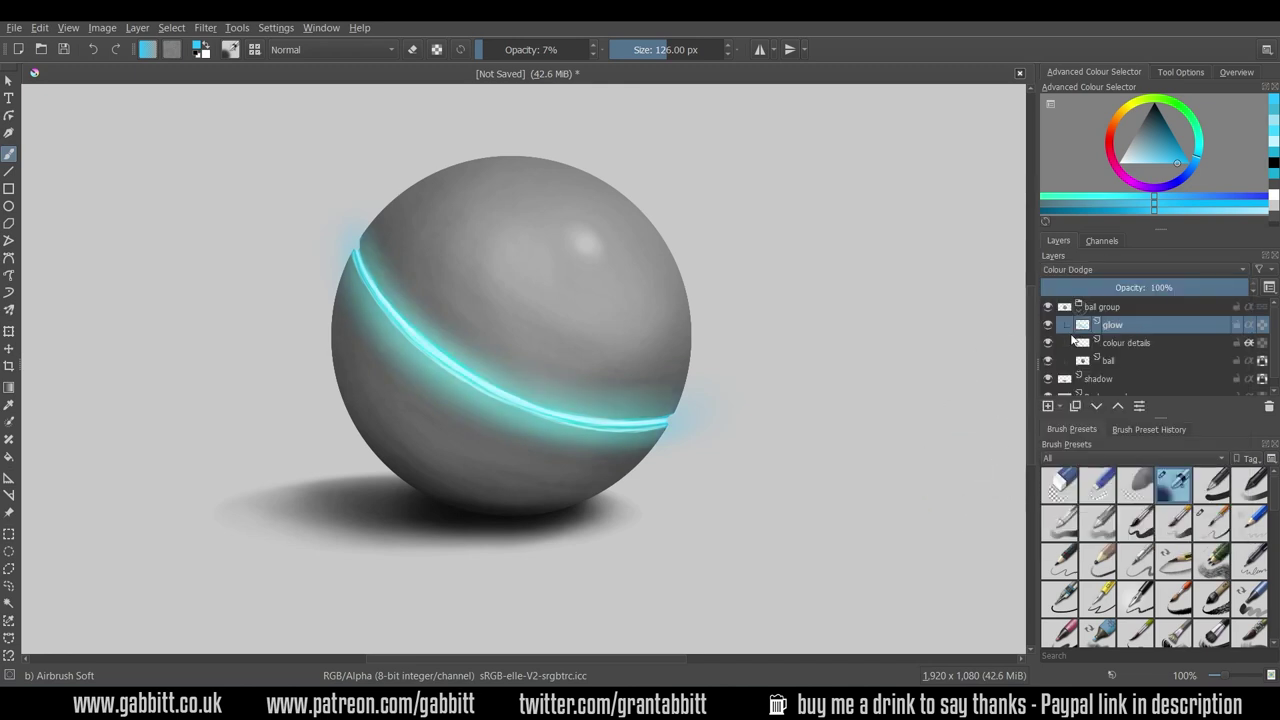
{"action": "left_click_drag", "start_coordinate": [1190, 286], "coordinate": [1196, 287]}
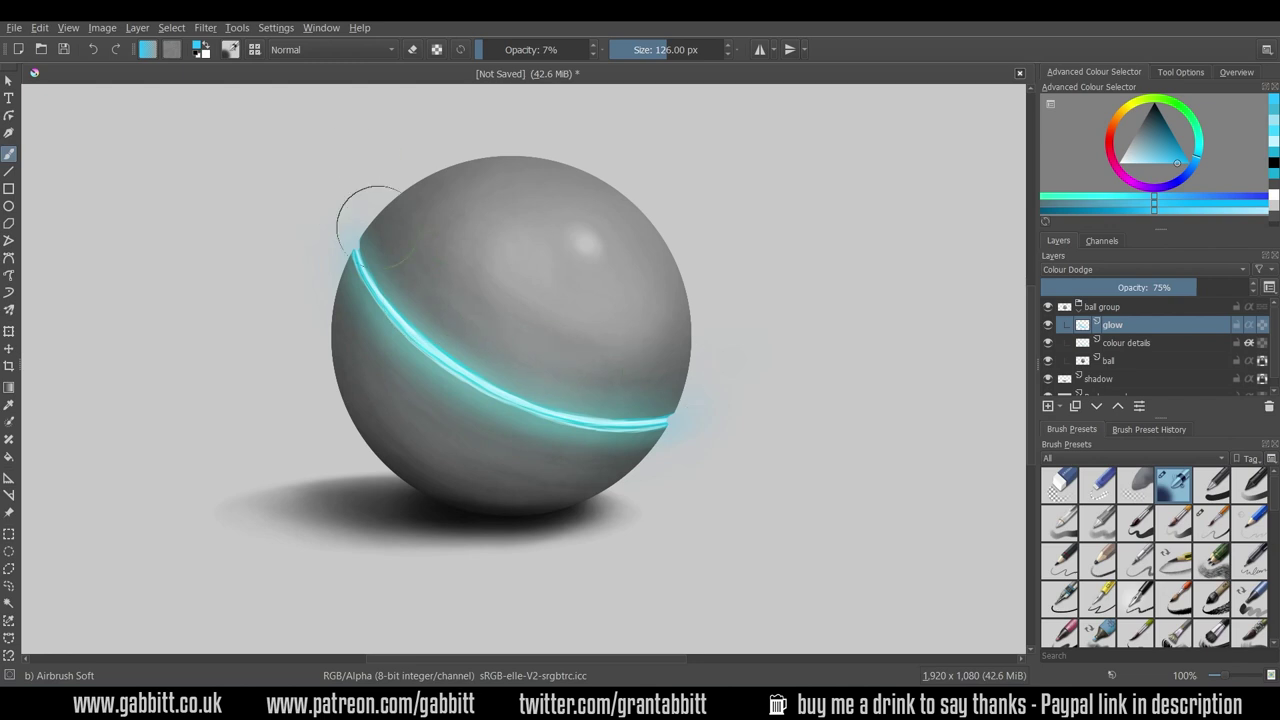
Add a new layer directly above the Background layer and name it "glow reflection".
{"action": "left_click", "coordinate": [777, 422]}
{"action": "left_click", "coordinate": [1251, 330]}
{"action": "left_click", "coordinate": [1251, 333]}
{"action": "left_click", "coordinate": [1108, 393]}
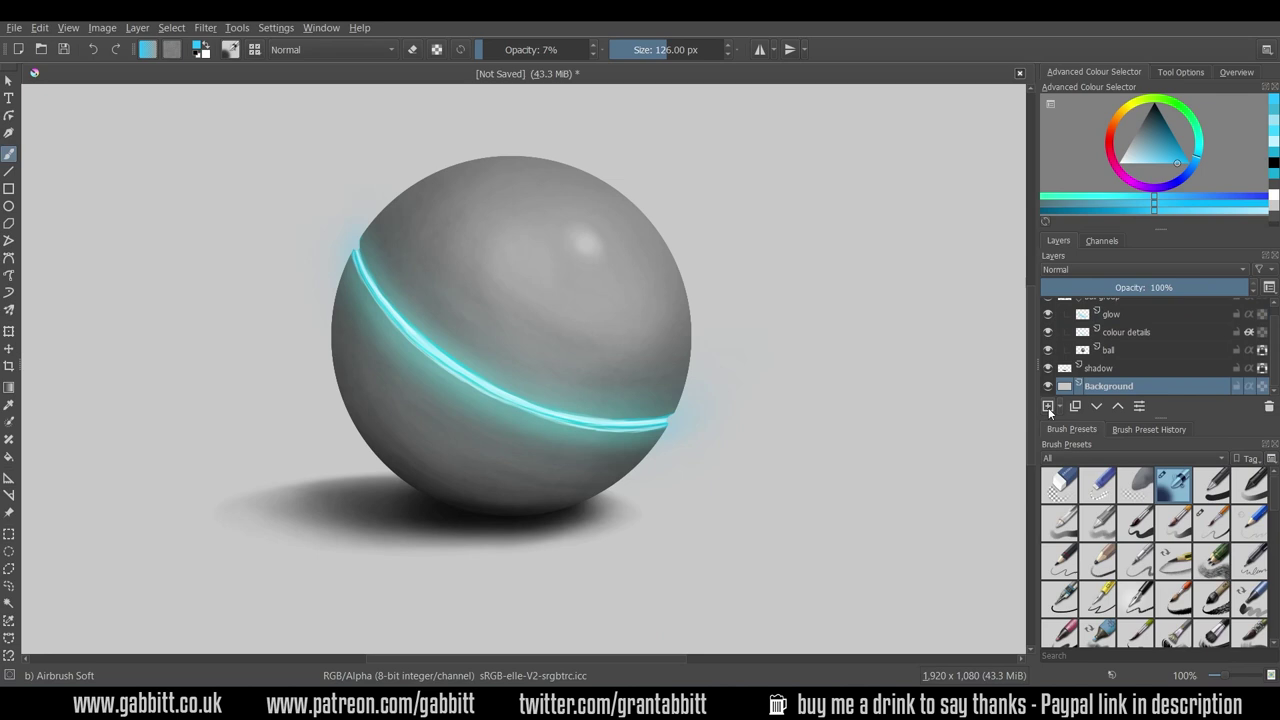
{"action": "left_click", "coordinate": [1047, 407]}
{"action": "double_click", "coordinate": [1114, 391]}
{"action": "type", "text": "glow reflection"}
{"action": "key", "text": "Return"}
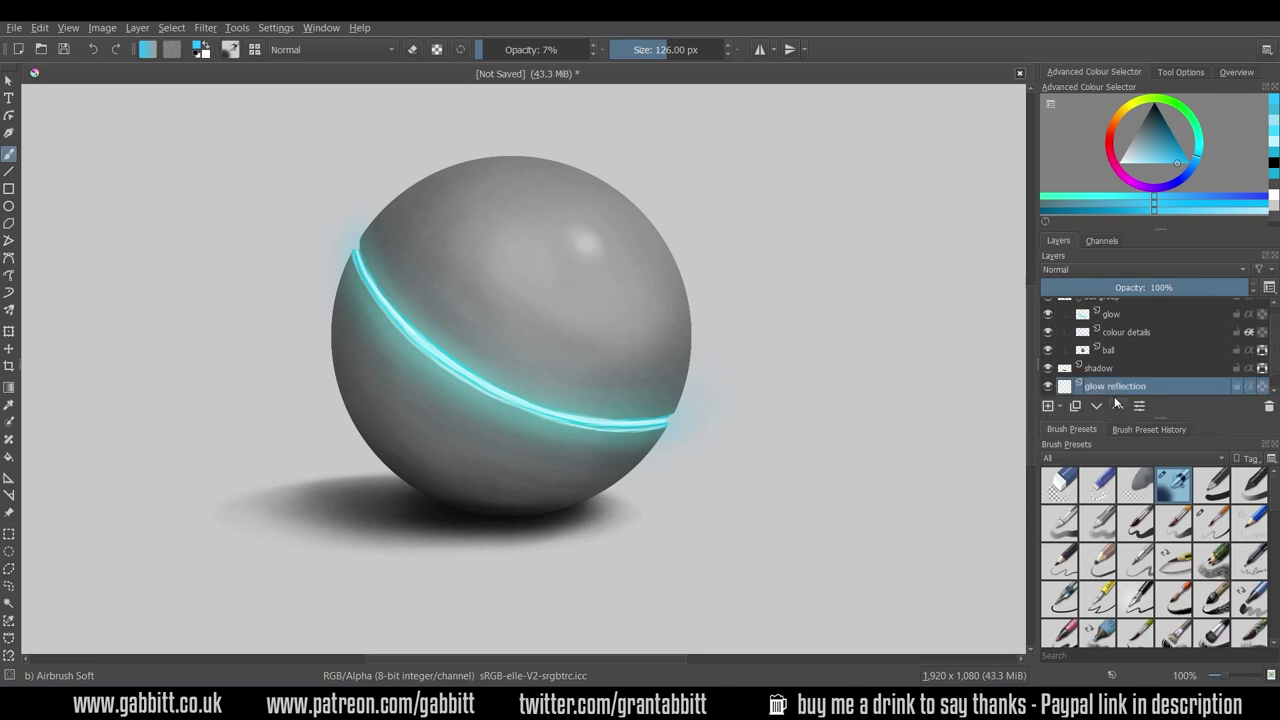
Airbrush a soft cyan reflection on the ground beneath the ball and move the glow reflection layer above the shadow layer.
{"action": "mouse_move", "coordinate": [717, 541]}
{"action": "left_mouse_down"}
{"action": "mouse_move", "coordinate": [298, 565]}
{"action": "mouse_move", "coordinate": [634, 541]}
{"action": "mouse_move", "coordinate": [406, 491]}
{"action": "left_mouse_up"}
{"action": "left_click_drag", "start_coordinate": [1107, 386], "coordinate": [1109, 358]}
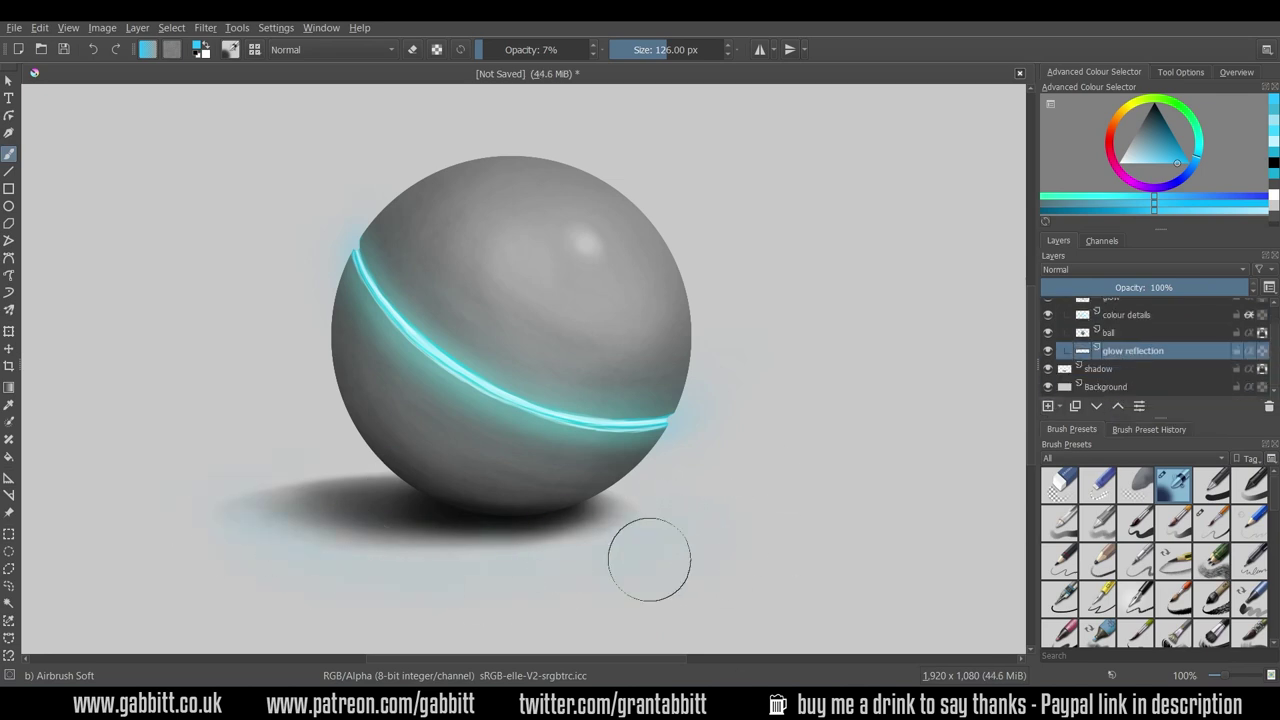
{"action": "left_click_drag", "start_coordinate": [557, 562], "coordinate": [728, 527]}
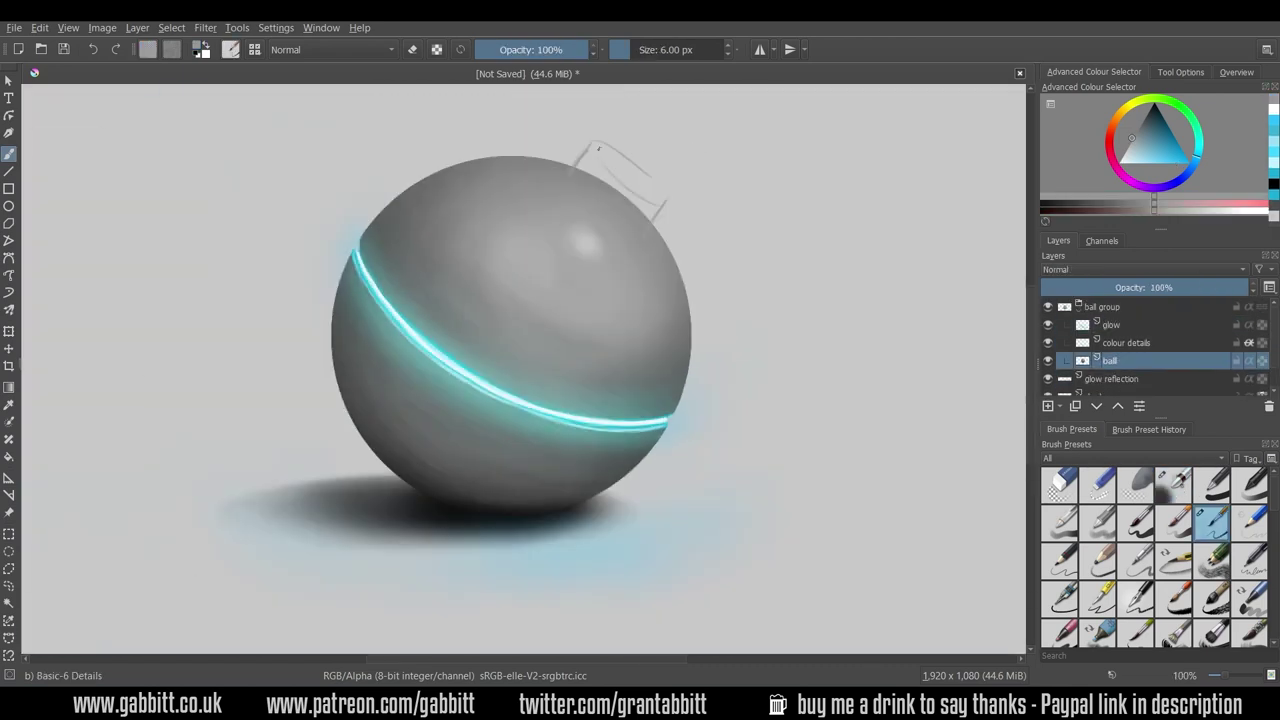
Paint a shaded grey cylindrical cap on the ball's upper-right edge in the ball layer, using Basic-5 Size and Basic-6 Details.
{"action": "left_click", "coordinate": [609, 469], "text": "ctrl"}
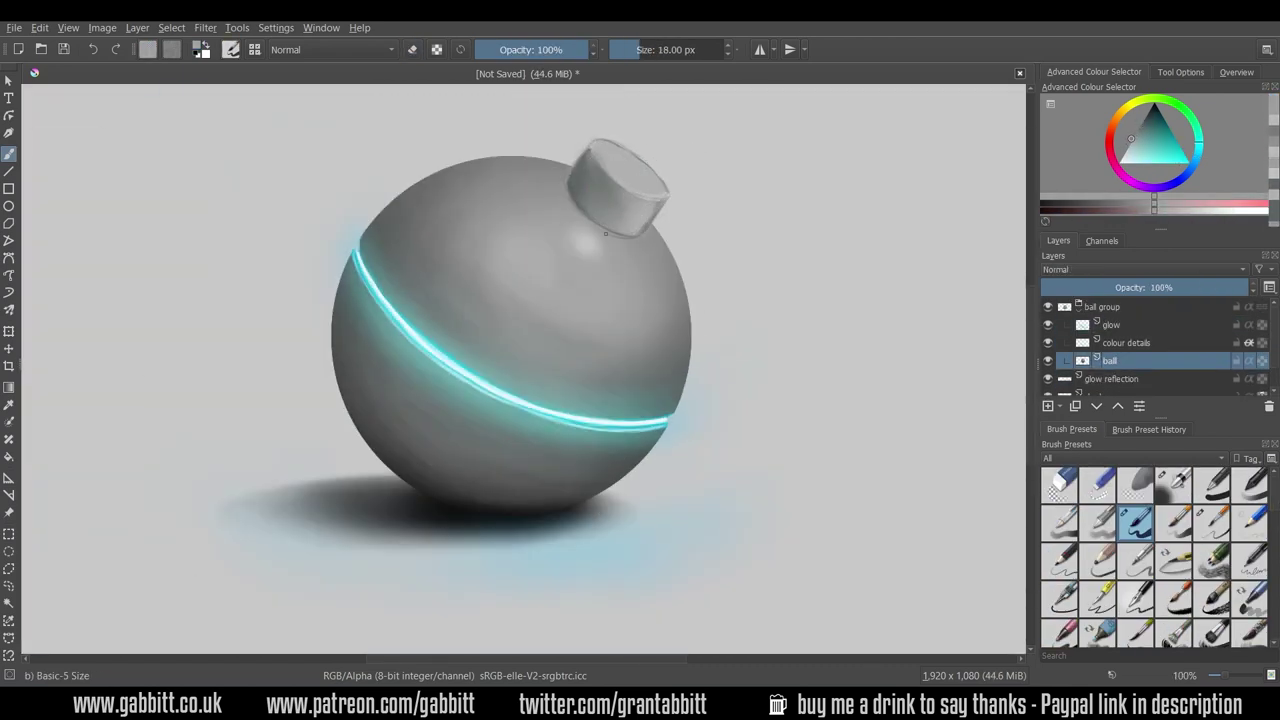
{"action": "scroll", "coordinate": [627, 140], "scroll_direction": "up", "scroll_amount": 2}
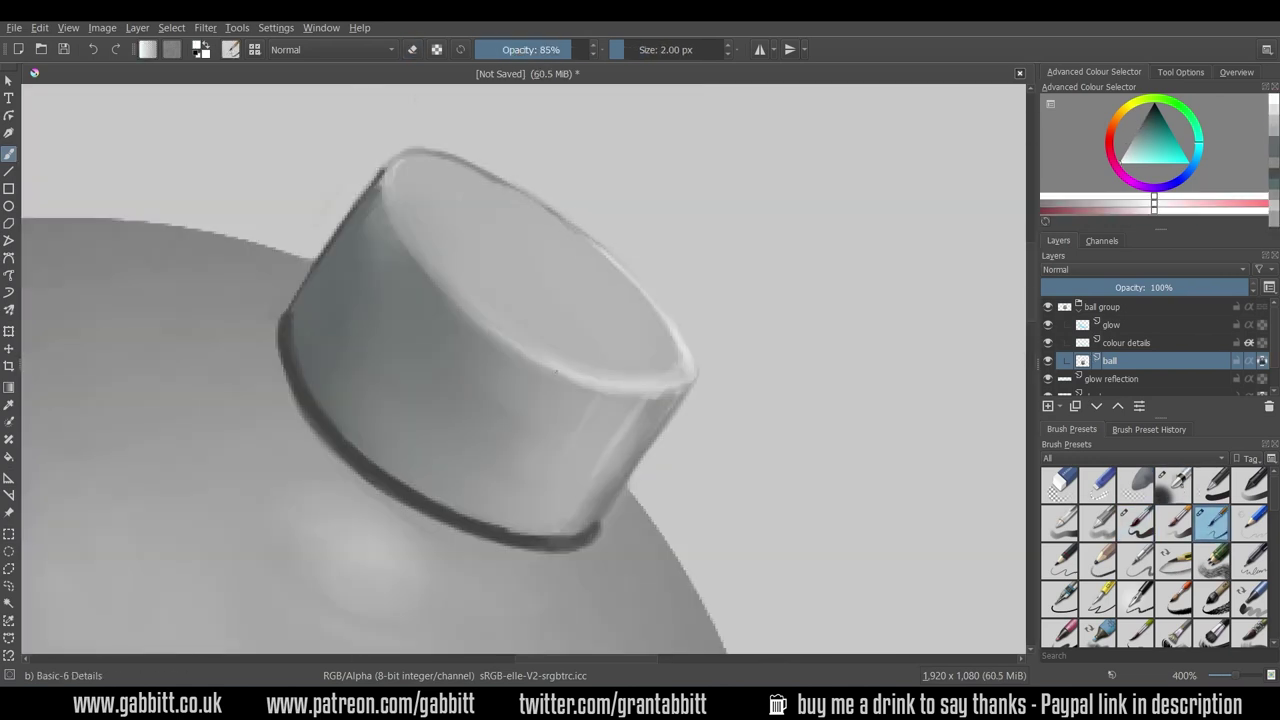
{"action": "scroll", "coordinate": [520, 370], "scroll_direction": "down", "scroll_amount": 1}
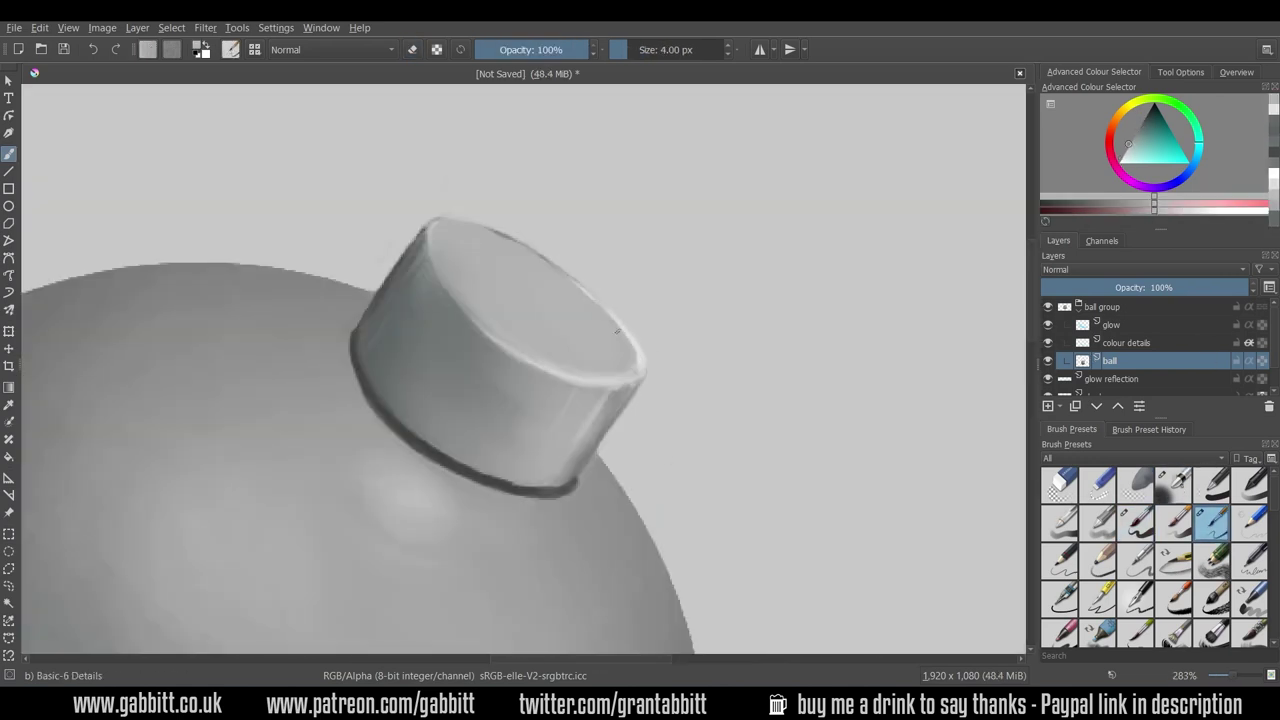